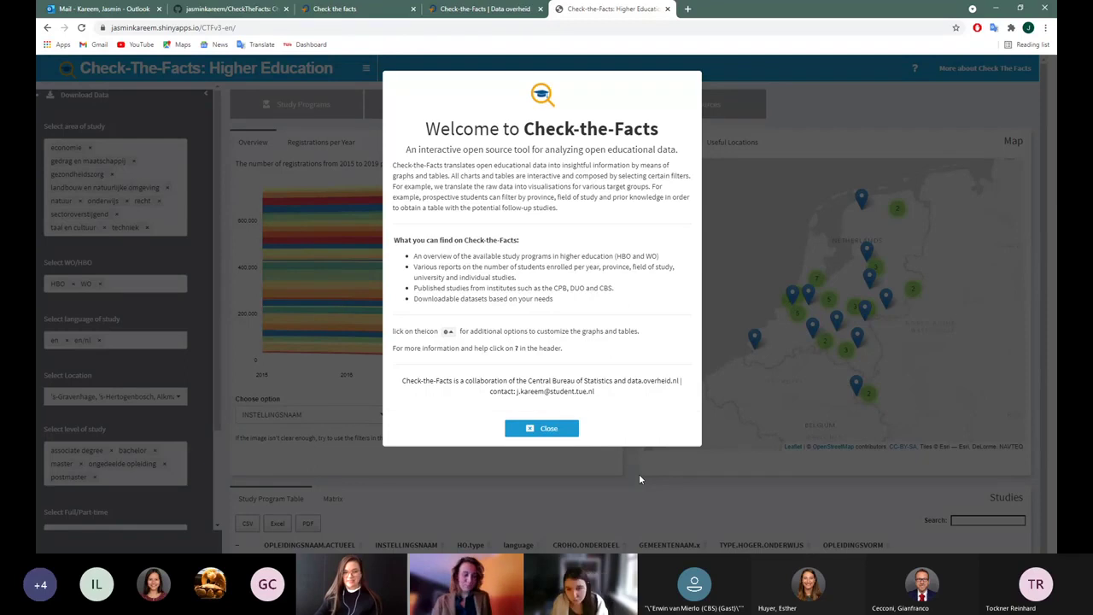
Dismiss the Check-the-Facts welcome message to reveal the Higher Education dashboard
click(549, 429)
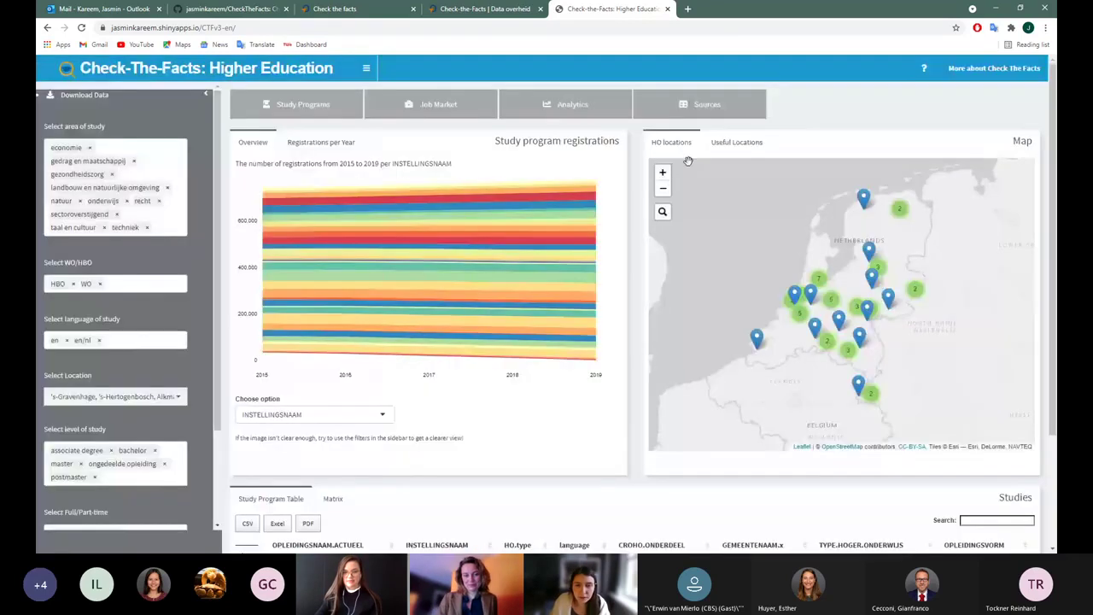
View the Sources table of original data, then return to the Study Programs charts and map
click(750, 105)
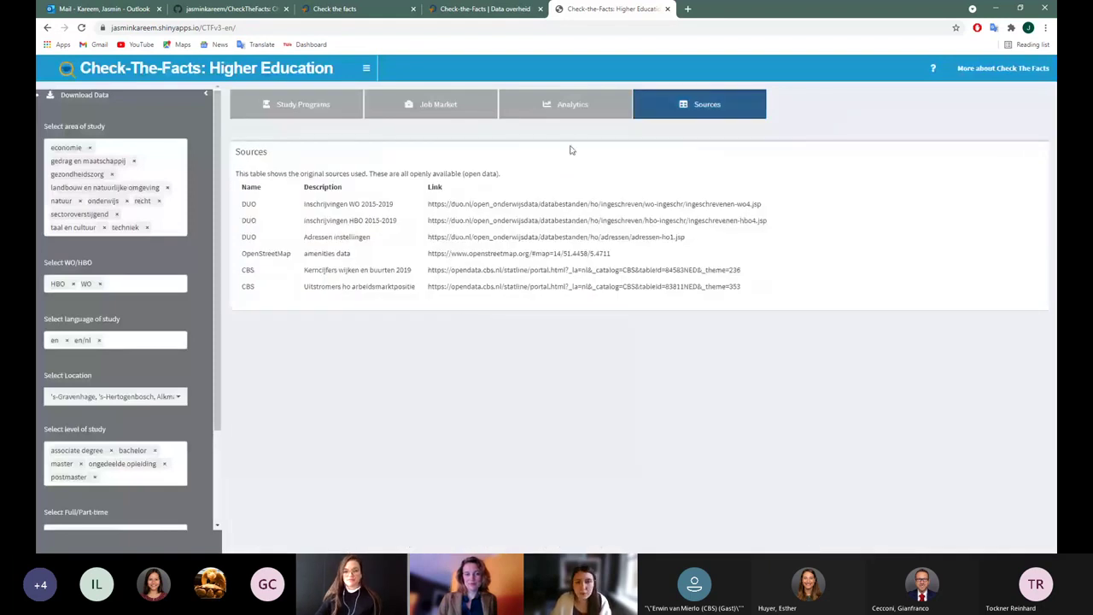
click(314, 104)
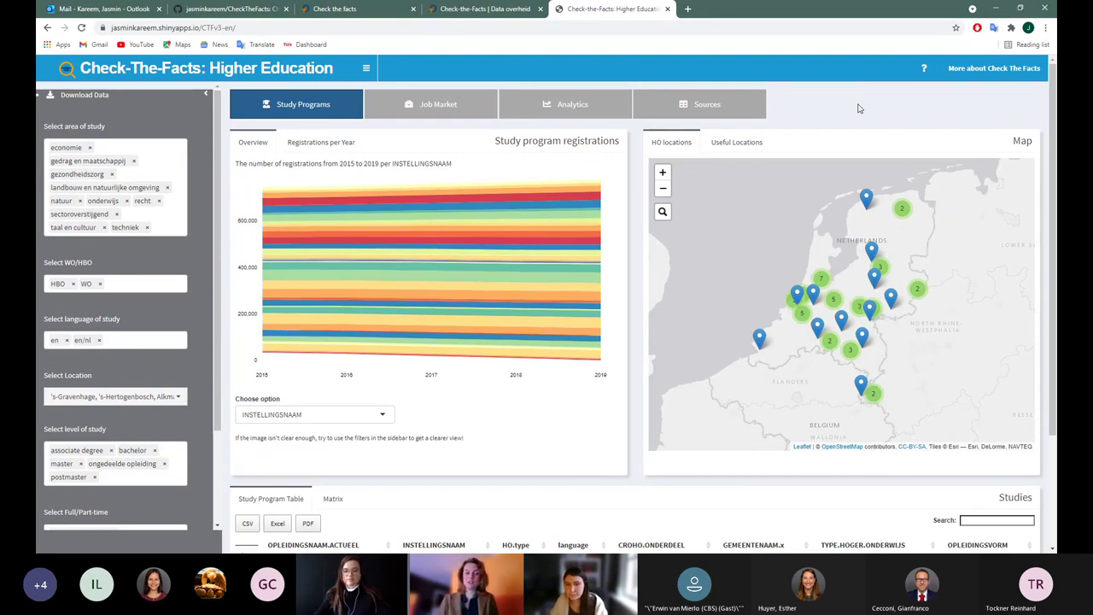
Show 2019 registrations per year, grouped by CROHO.ONDERDEEL
click(350, 143)
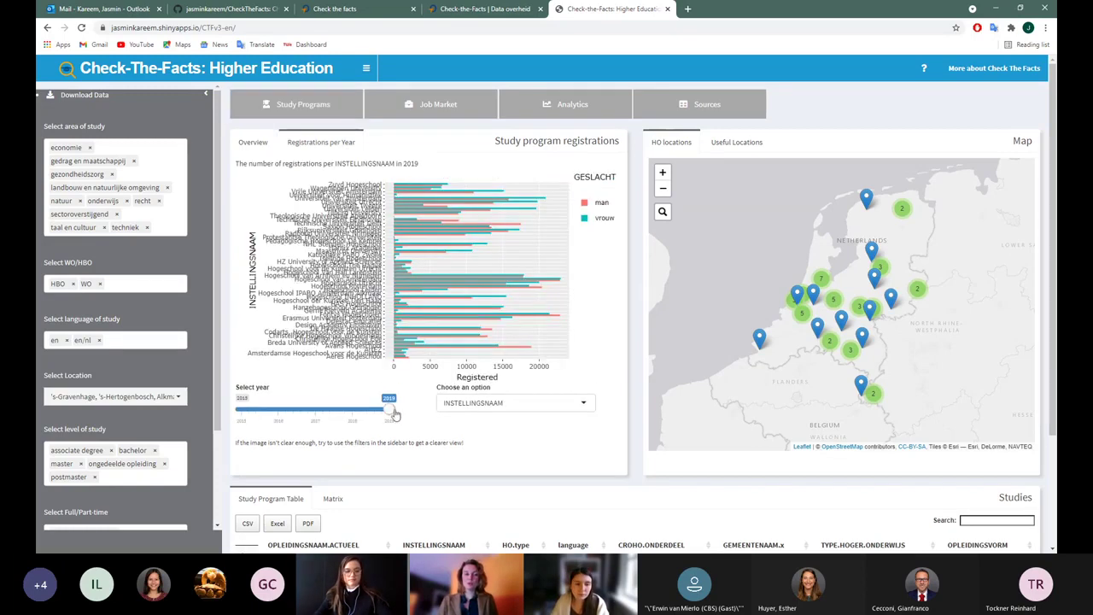
click(457, 409)
click(466, 449)
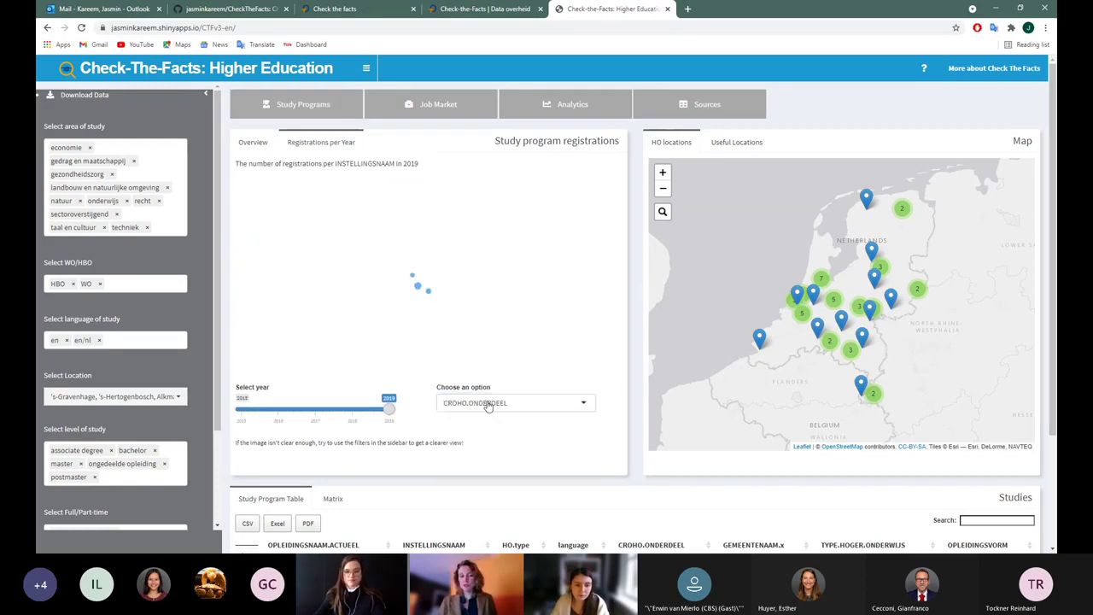
Switch the map to Useful Locations and back to HO locations
click(722, 146)
click(671, 145)
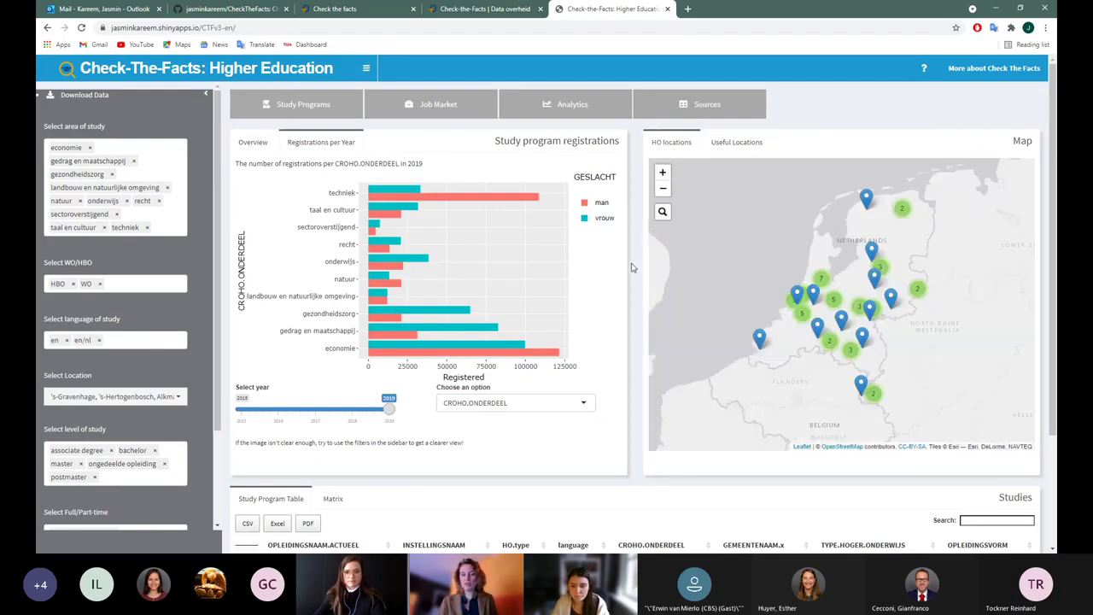
scroll(632, 269, down, 2)
scroll(632, 275, up, 1)
scroll(632, 278, up, 1)
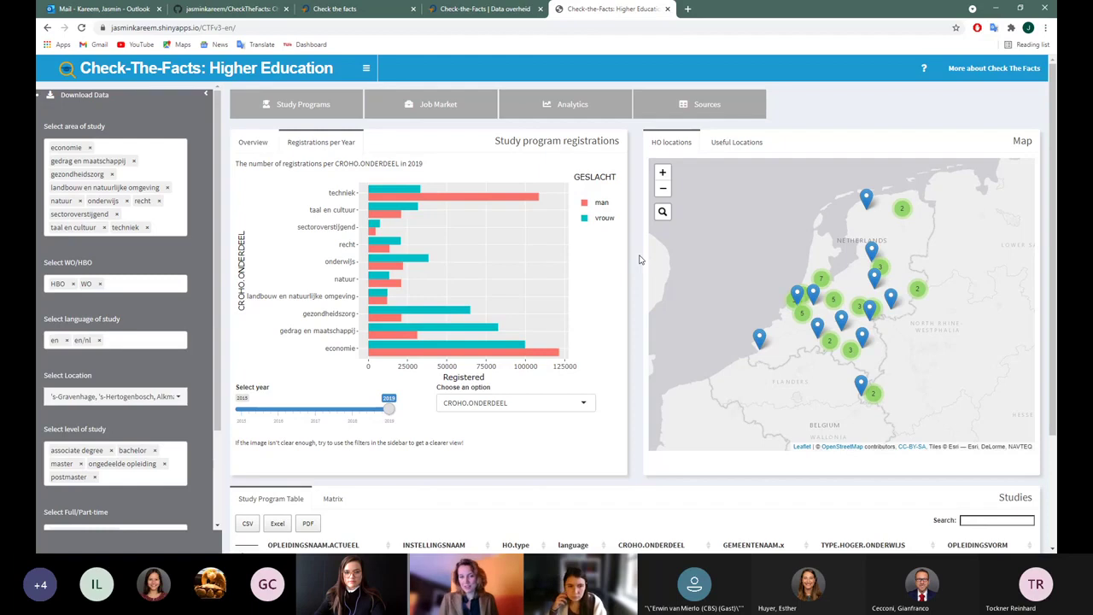
scroll(641, 259, down, 3)
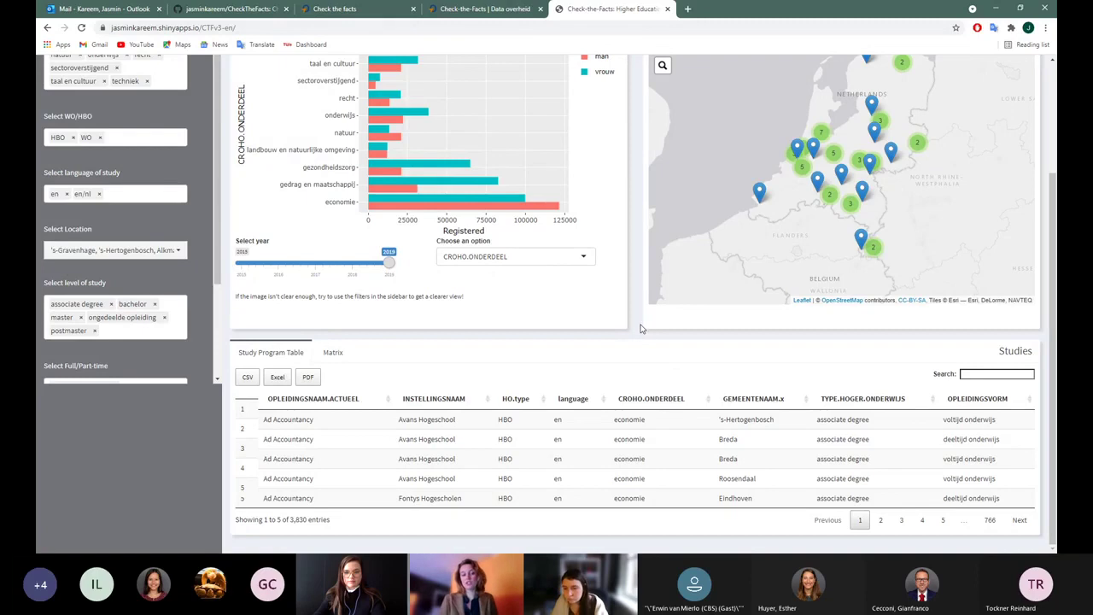
Regroup the 2019 registrations chart by INSTELLINGSNAAM
scroll(641, 329, up, 3)
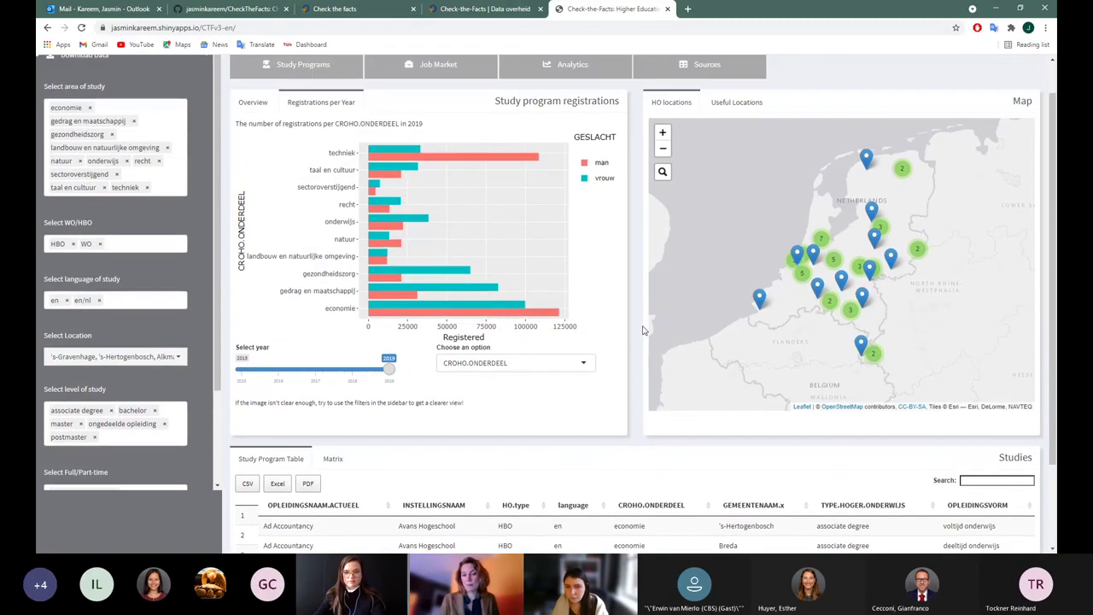
scroll(629, 321, up, 1)
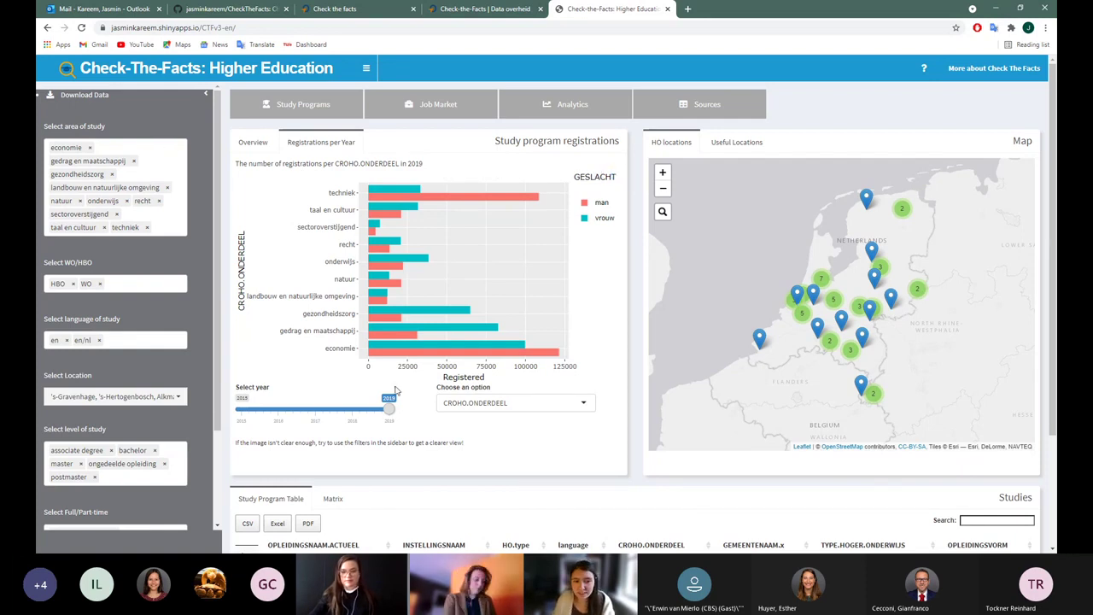
click(456, 405)
click(466, 424)
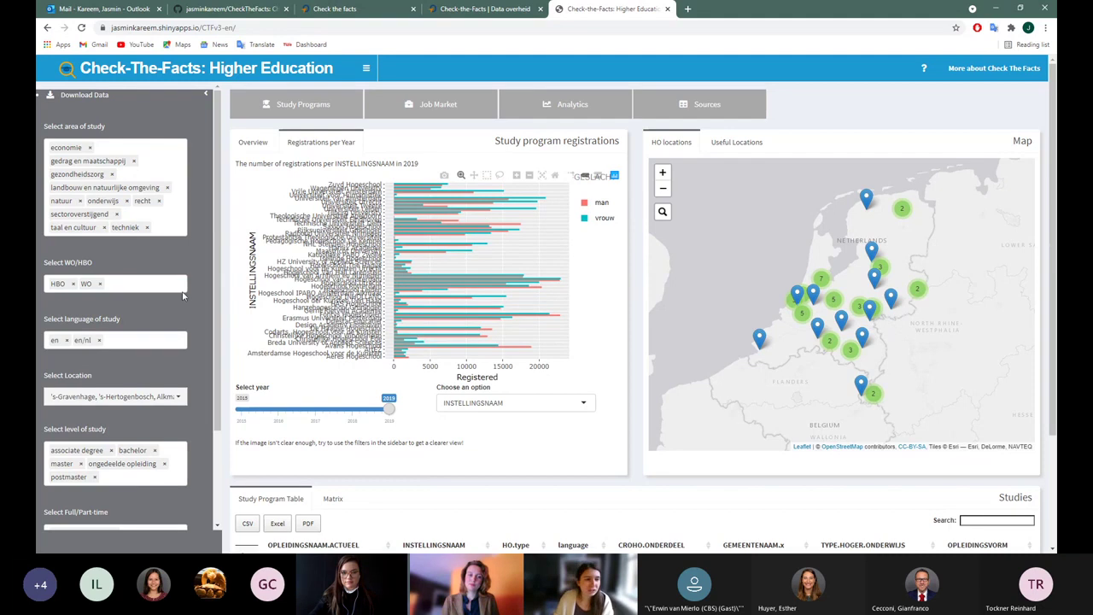
Remove every study area except techniek from the area-of-study filter
click(104, 227)
click(116, 213)
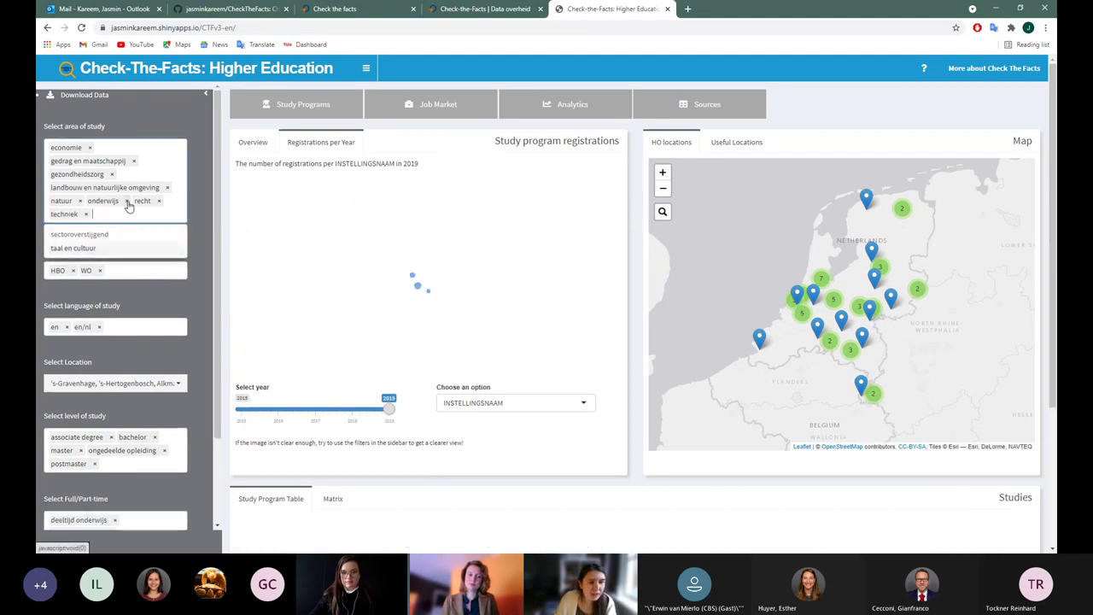
click(126, 201)
click(111, 201)
click(80, 201)
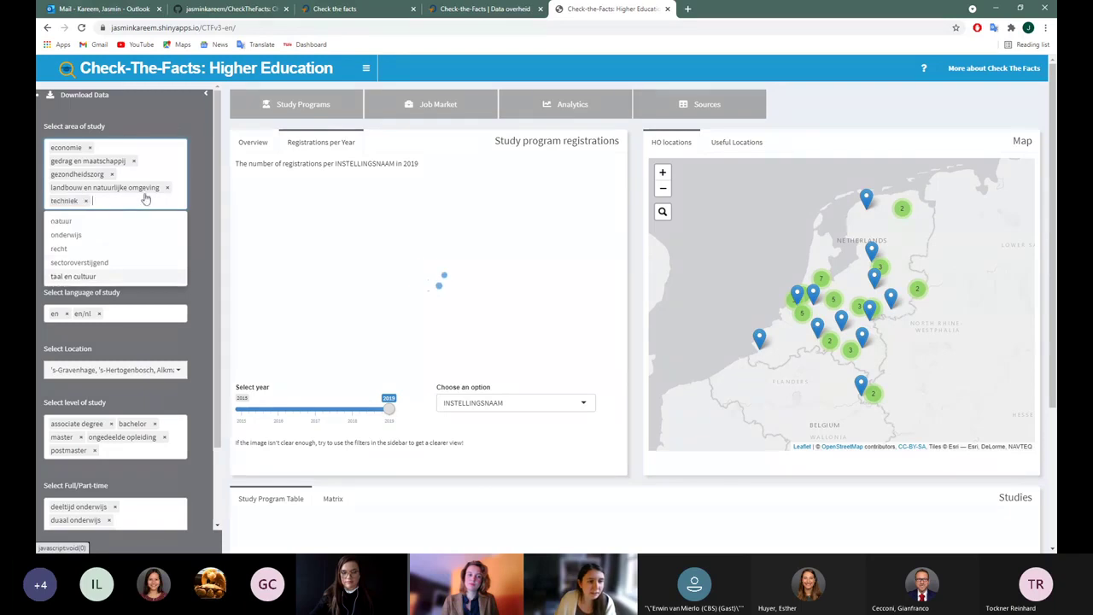
click(166, 187)
click(111, 174)
click(133, 160)
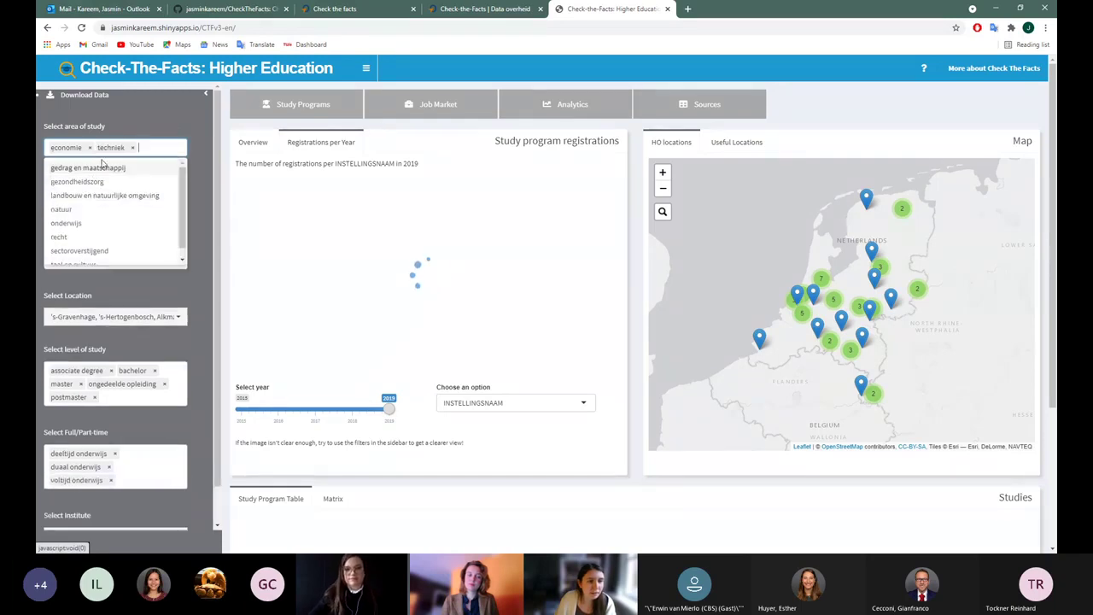
click(89, 147)
click(140, 129)
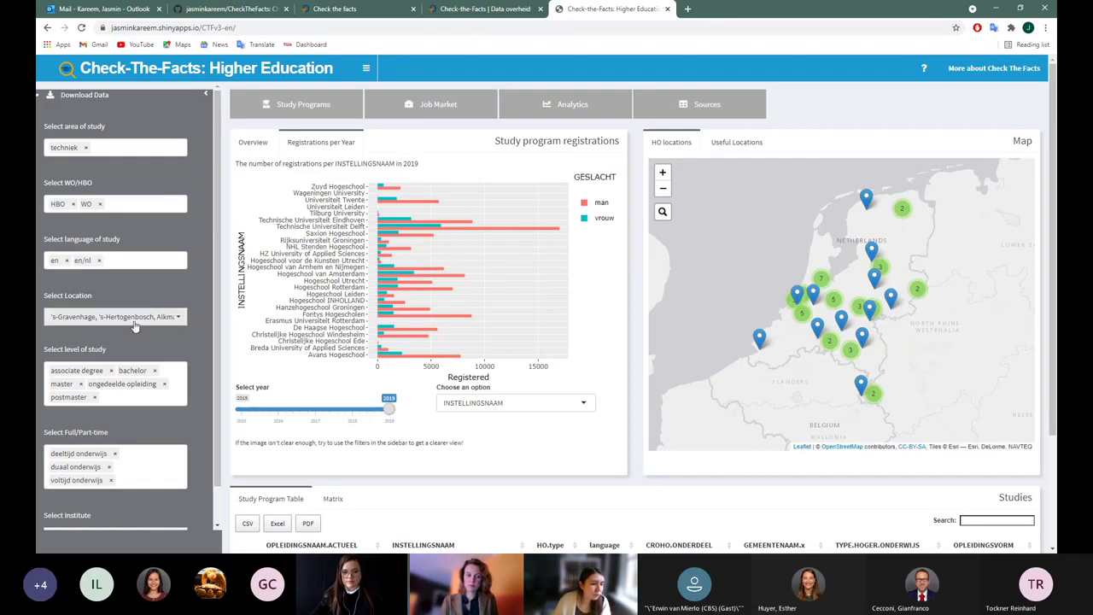
scroll(132, 289, down, 5)
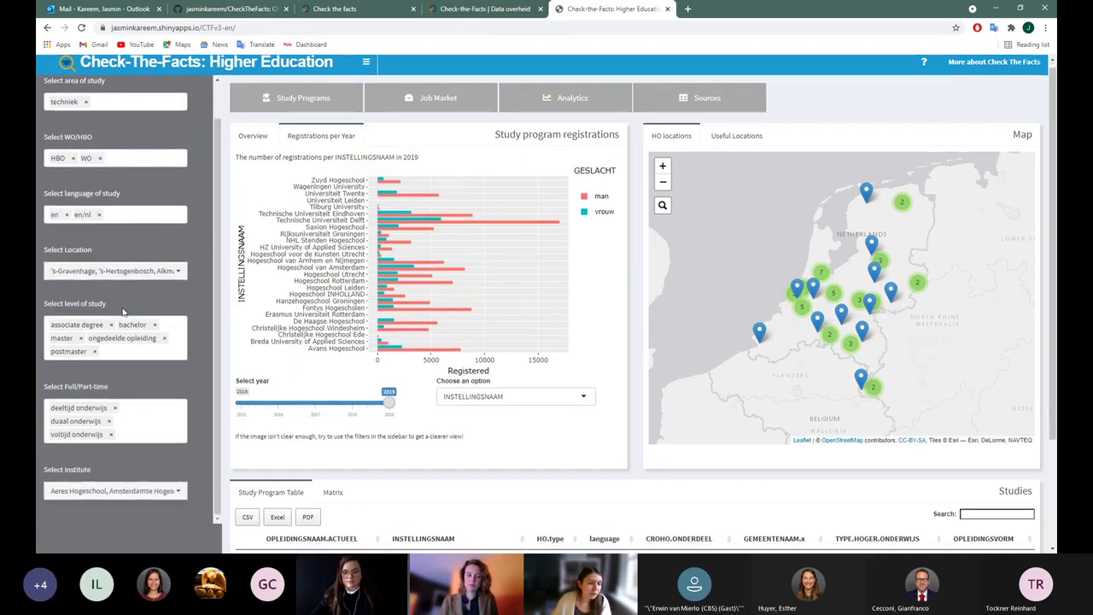
scroll(102, 207, up, 5)
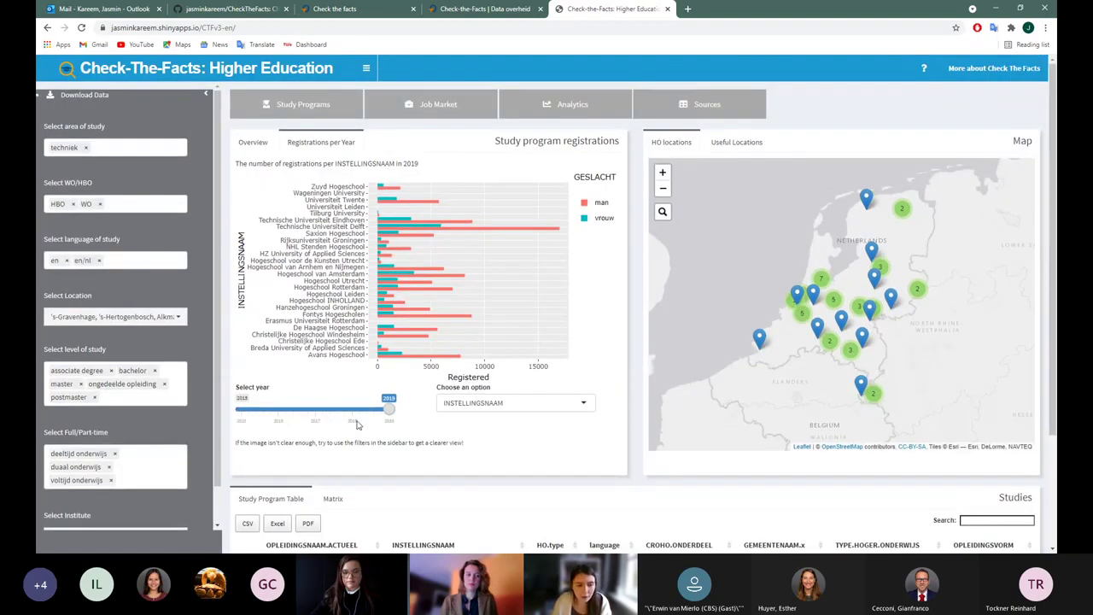
Move the year slider to 2018 and back to 2019, then show the 2015–2019 Overview chart
drag(389, 409, 369, 412)
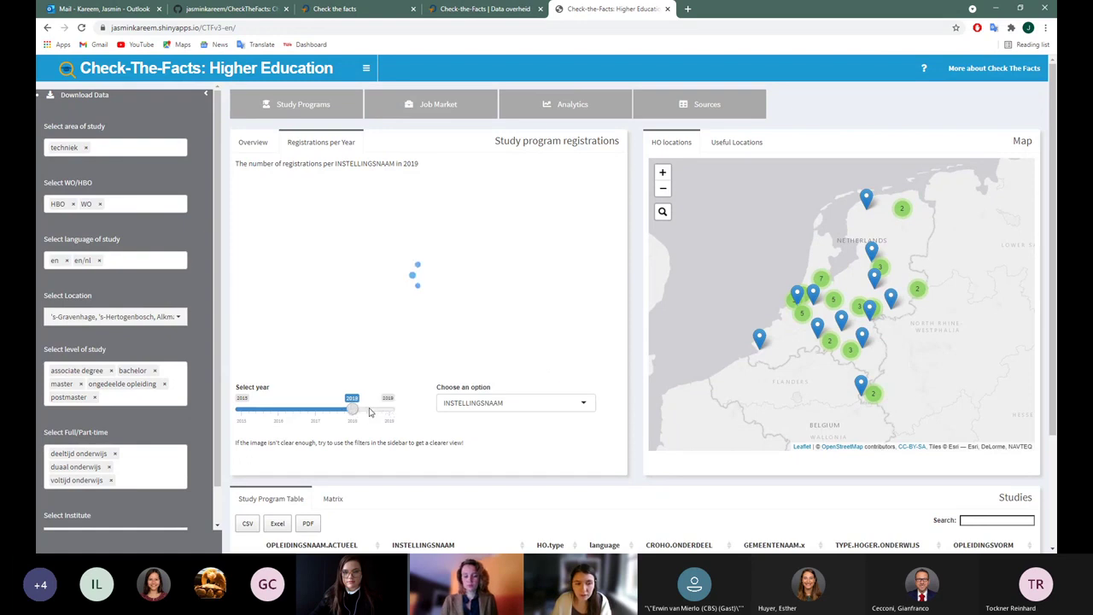
click(376, 411)
click(254, 144)
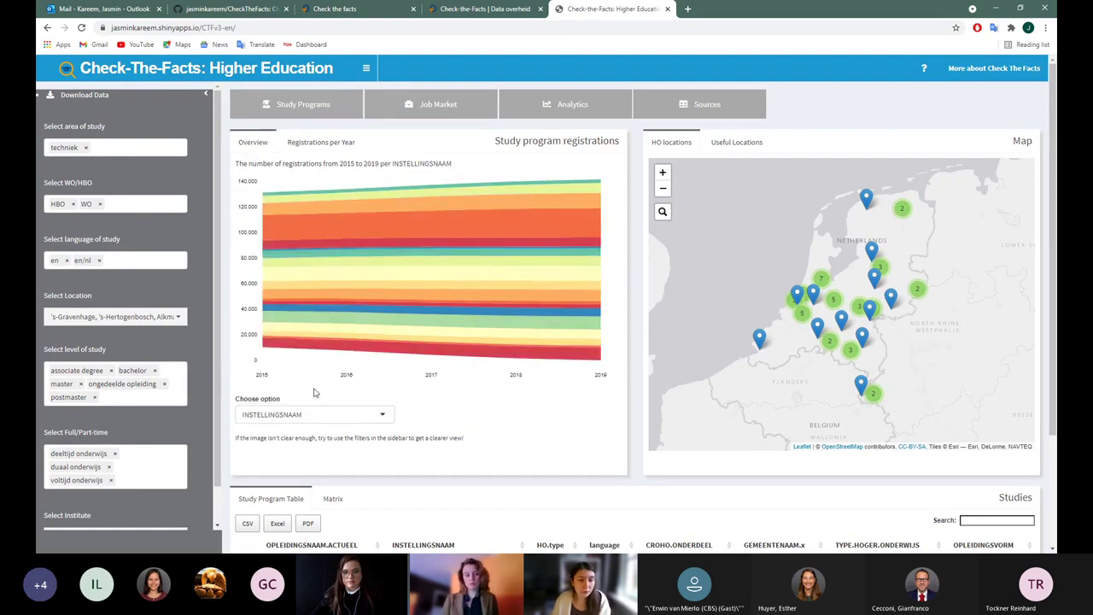
mouse_move(370, 233)
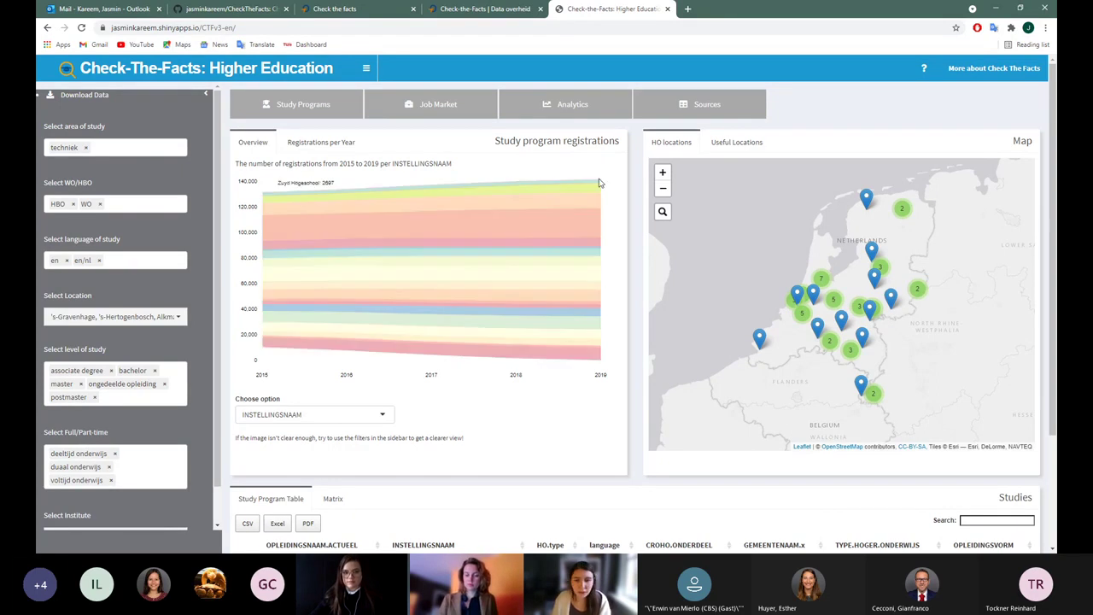
Search the Study Program Table for 'data science'
scroll(633, 453, down, 3)
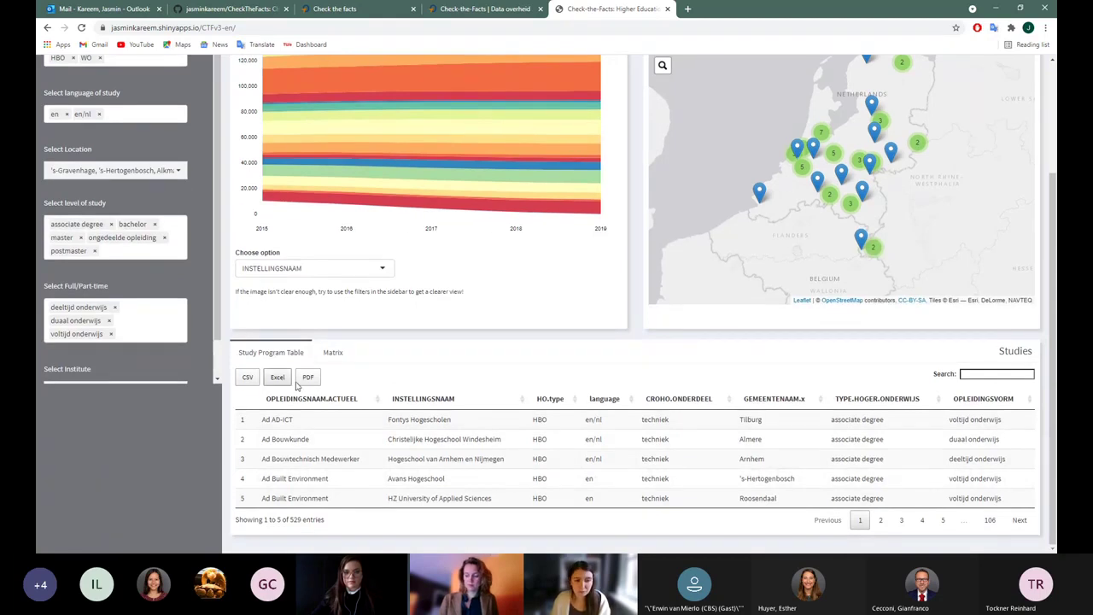
click(979, 374)
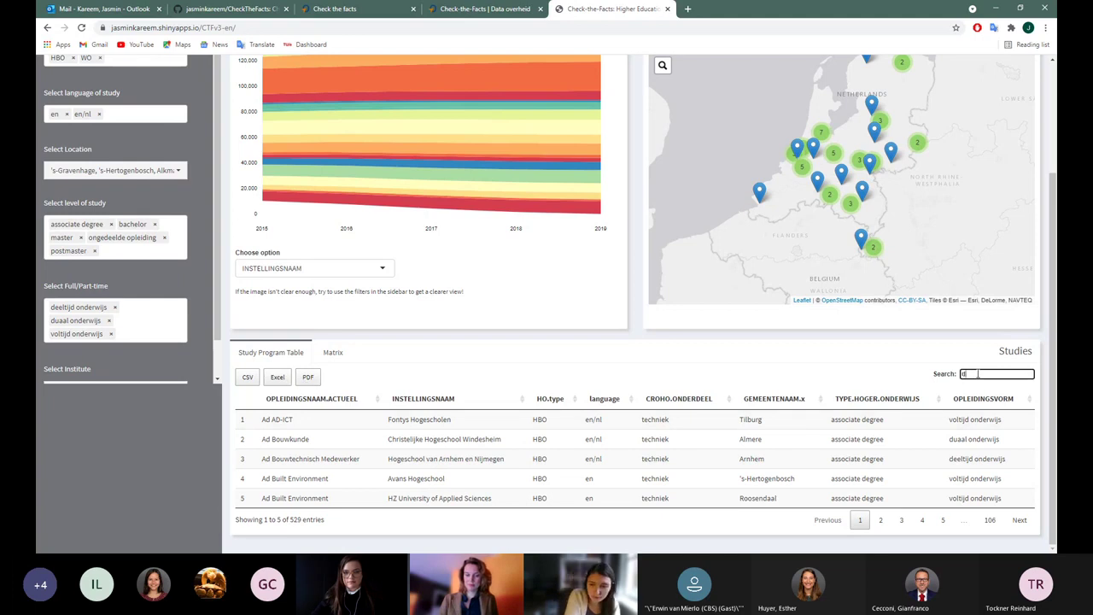
text(data science)
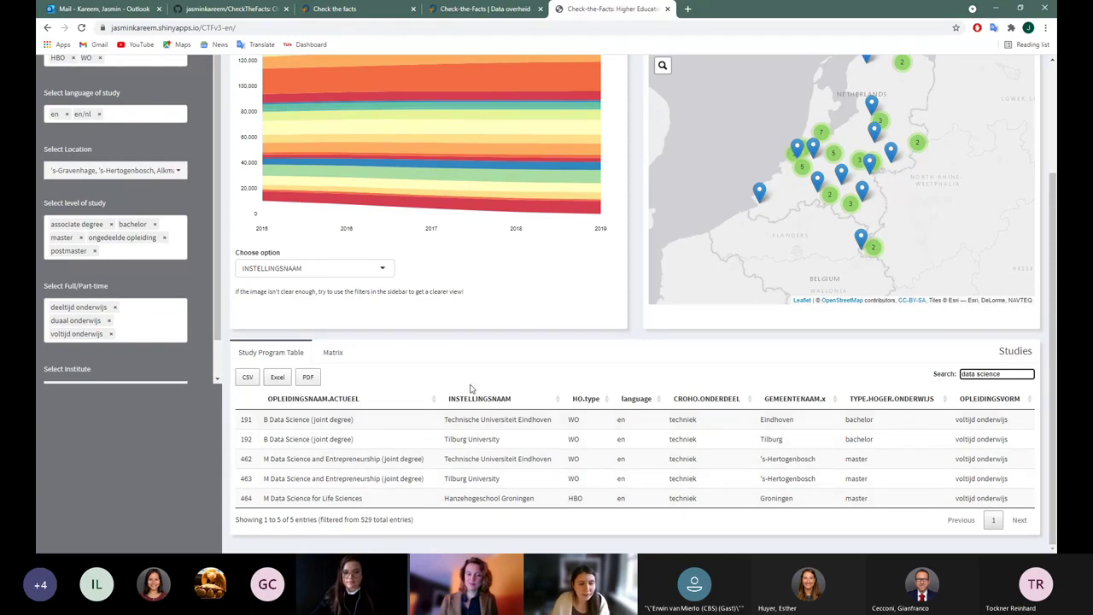
scroll(466, 355, up, 3)
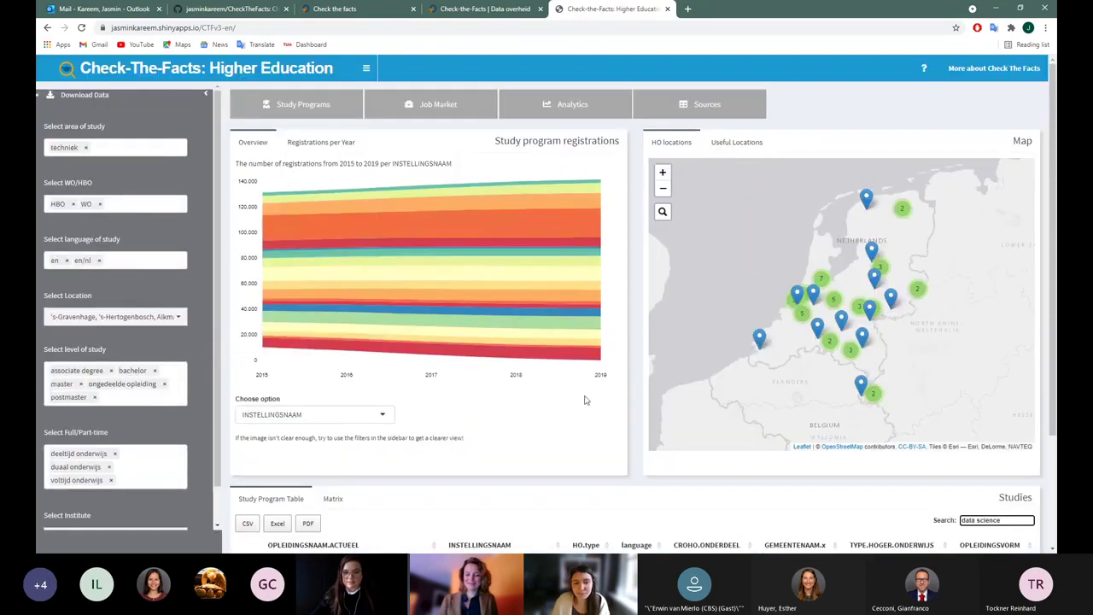
Zoom the institutions map in and back out, and open its place search field
click(664, 172)
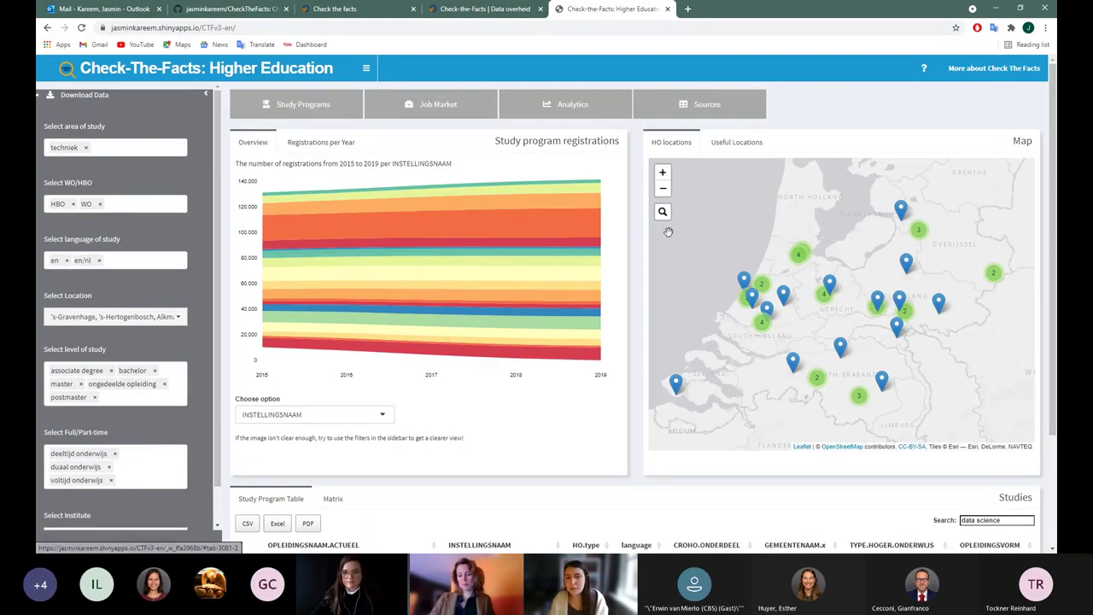
click(662, 188)
click(662, 210)
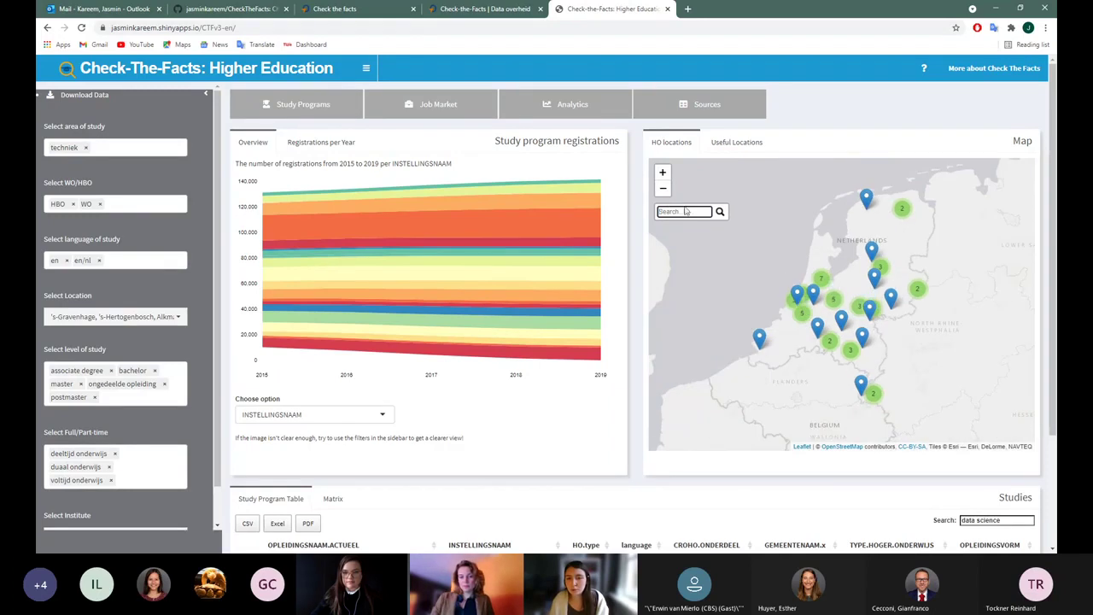
Show Eindhoven's useful locations, then return the map to HO locations nationwide
click(736, 142)
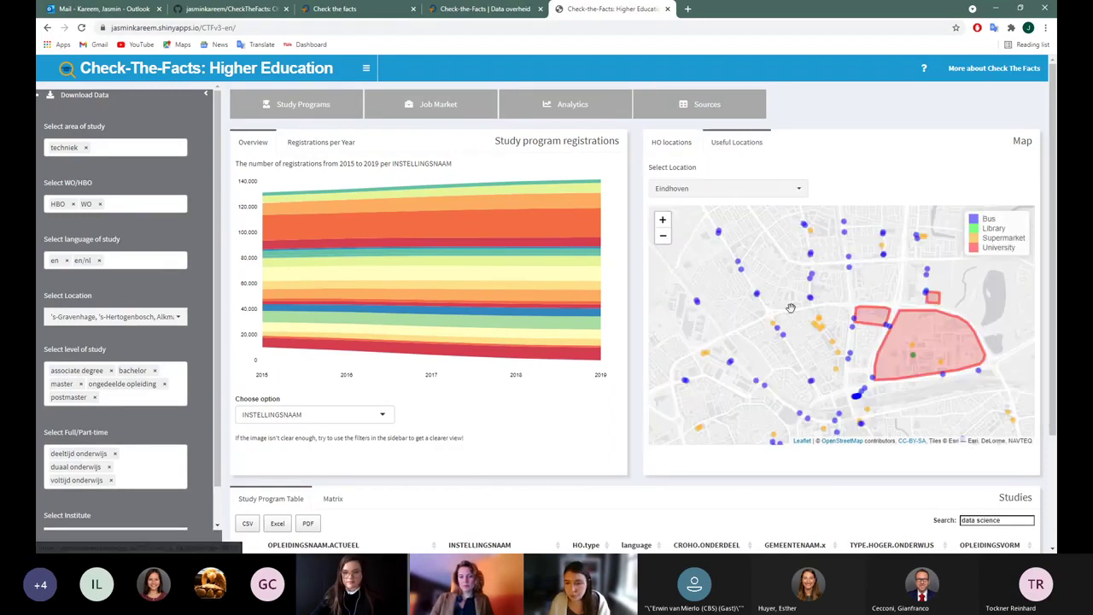
drag(815, 369, 790, 321)
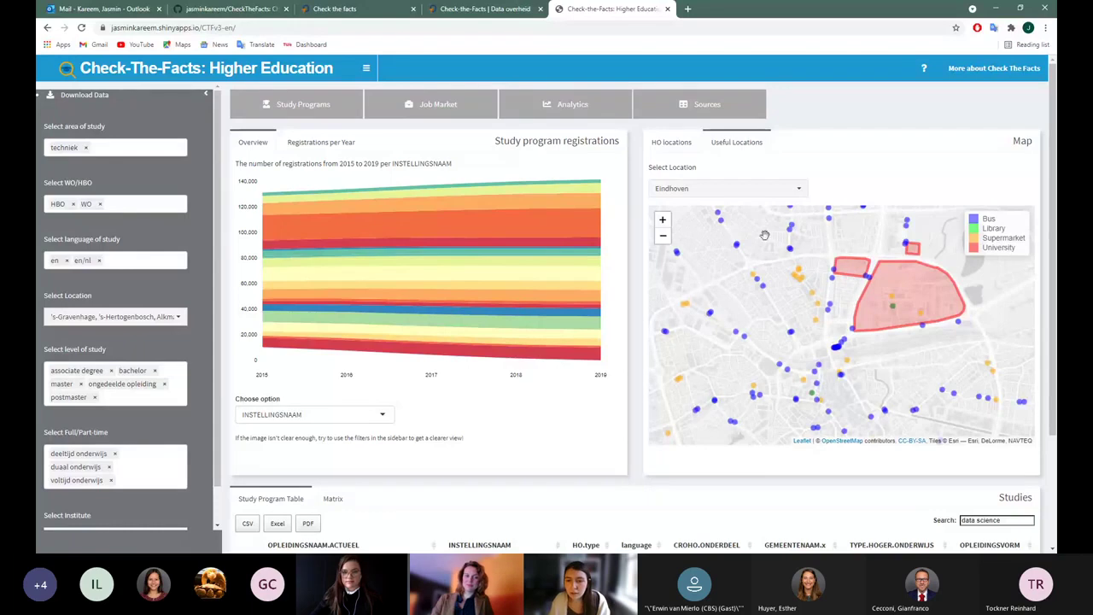
click(752, 189)
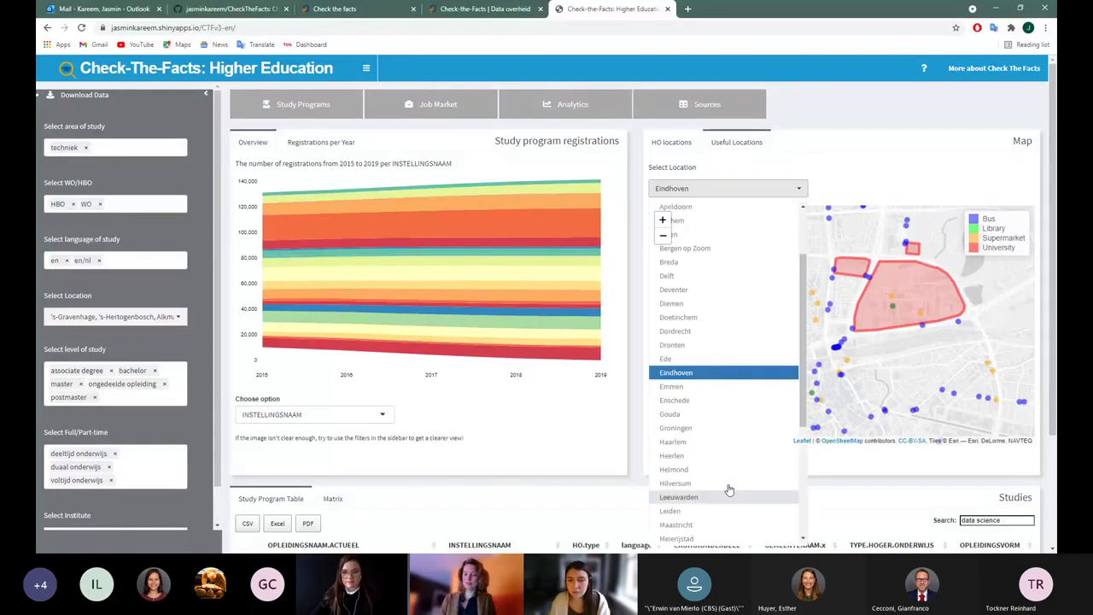
click(788, 188)
click(822, 173)
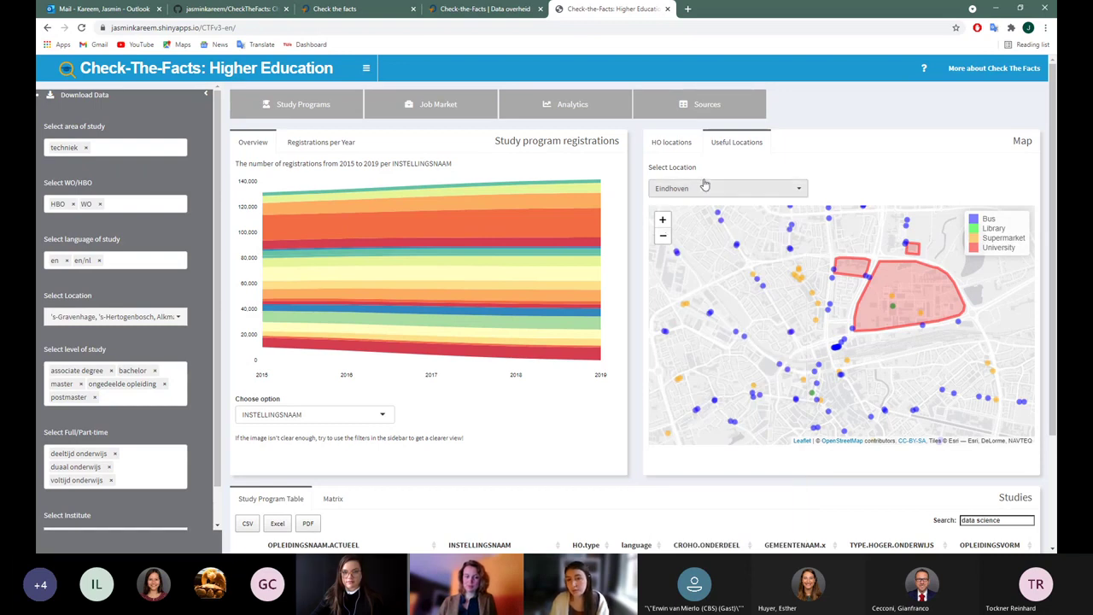
click(688, 145)
Switch the Studies panel to the Matrix doorstroommatrix view
scroll(622, 231, down, 2)
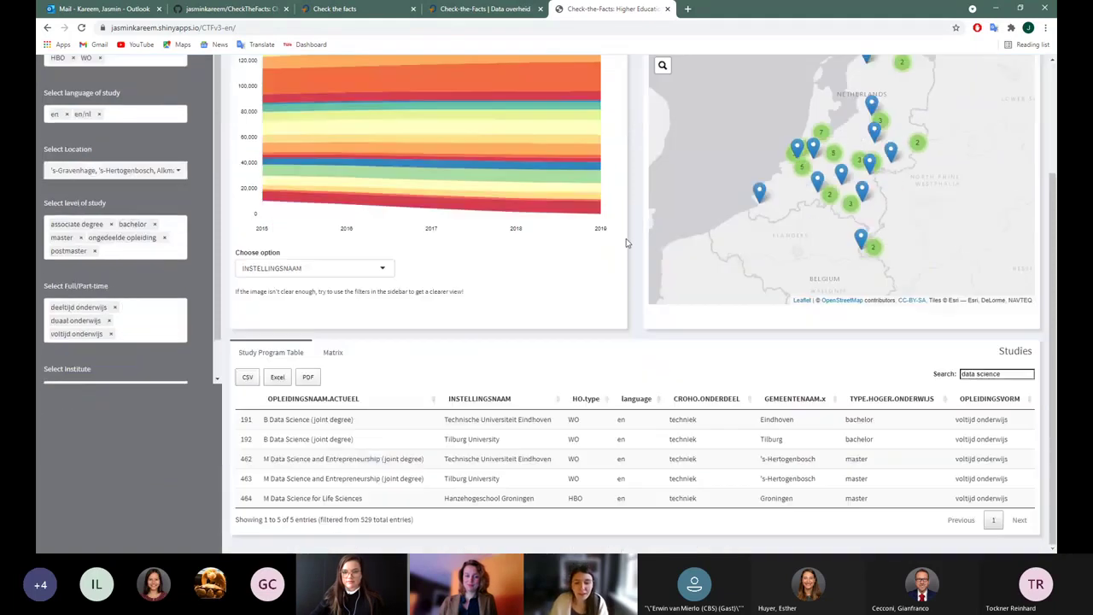
click(333, 353)
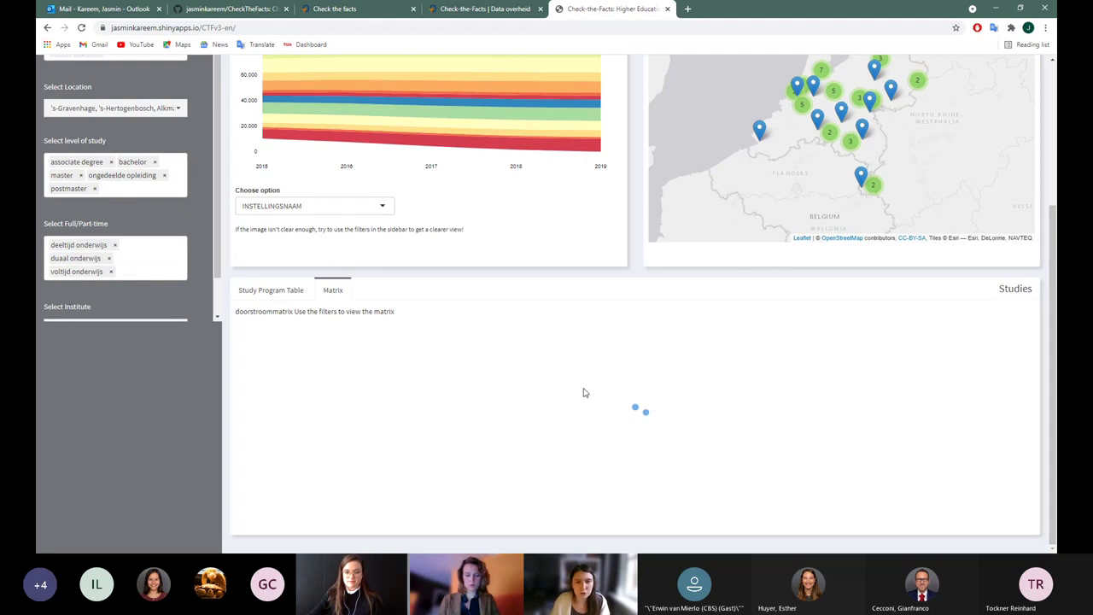
scroll(590, 395, up, 2)
scroll(599, 408, up, 3)
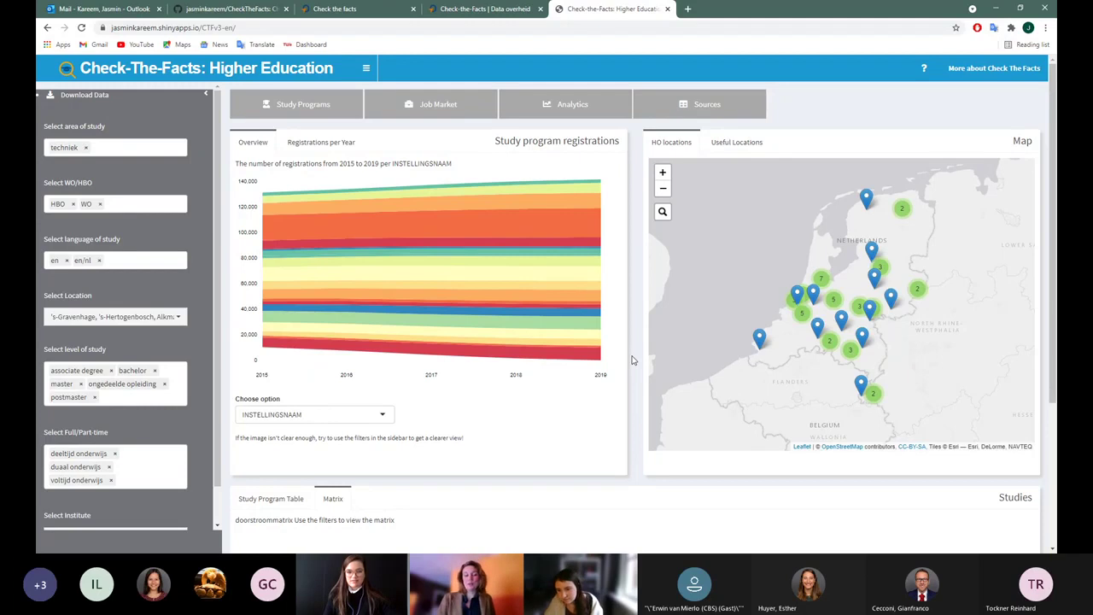
mouse_move(552, 257)
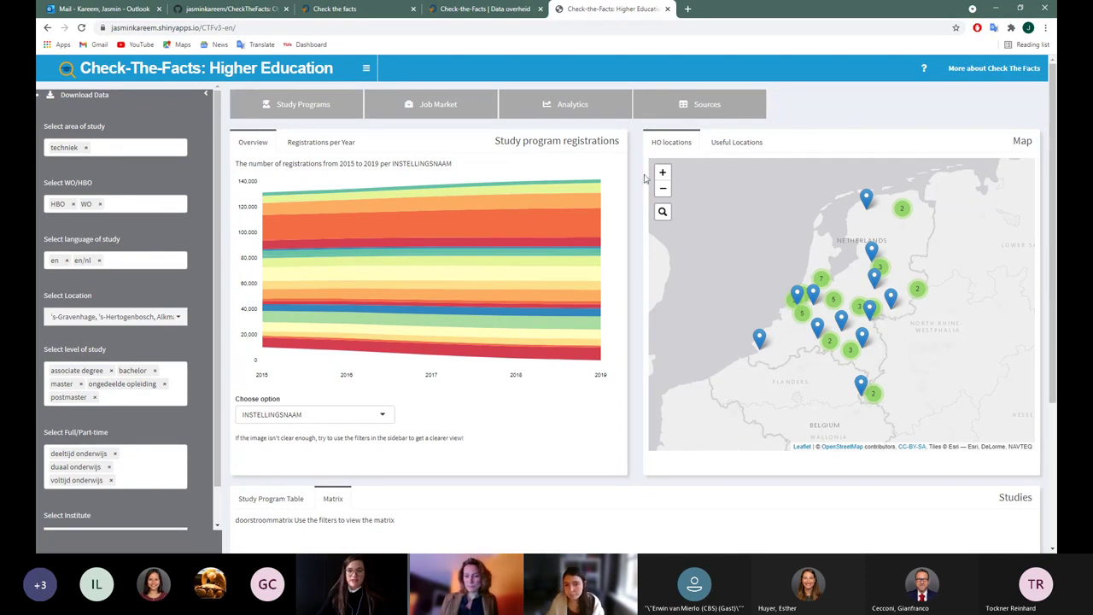
scroll(638, 348, down, 2)
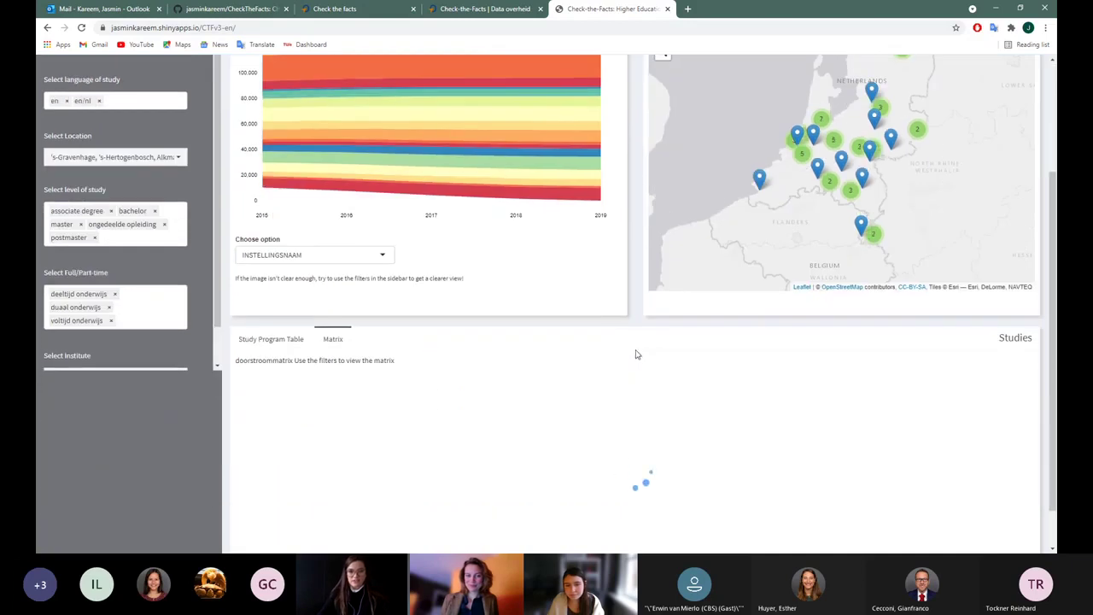
scroll(636, 355, up, 2)
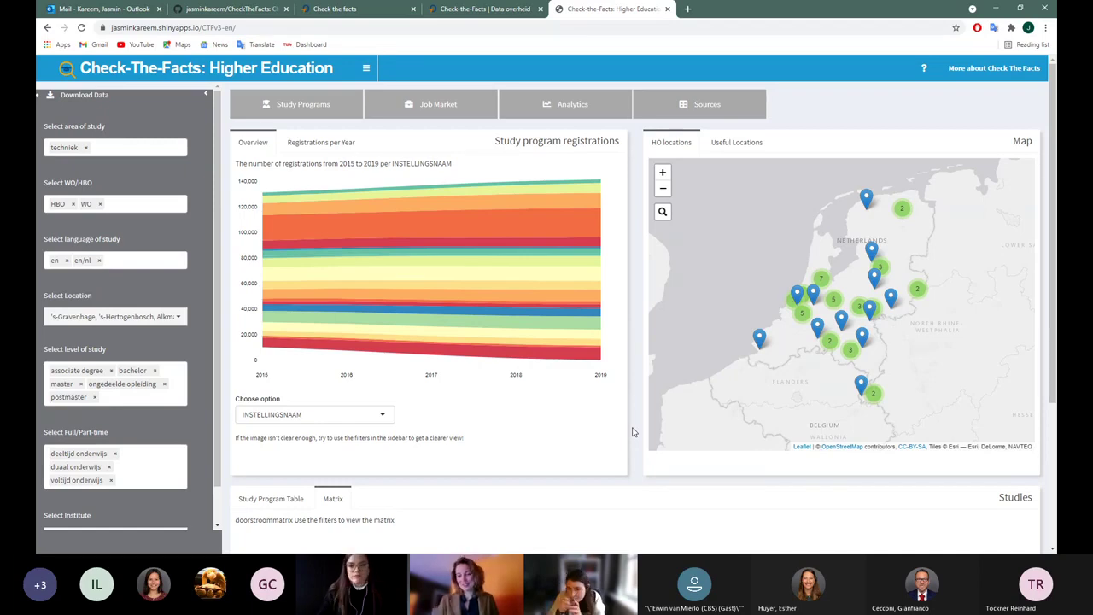
Show the Analytics plot on the 2015 loan system's effect on student write-ins
click(581, 105)
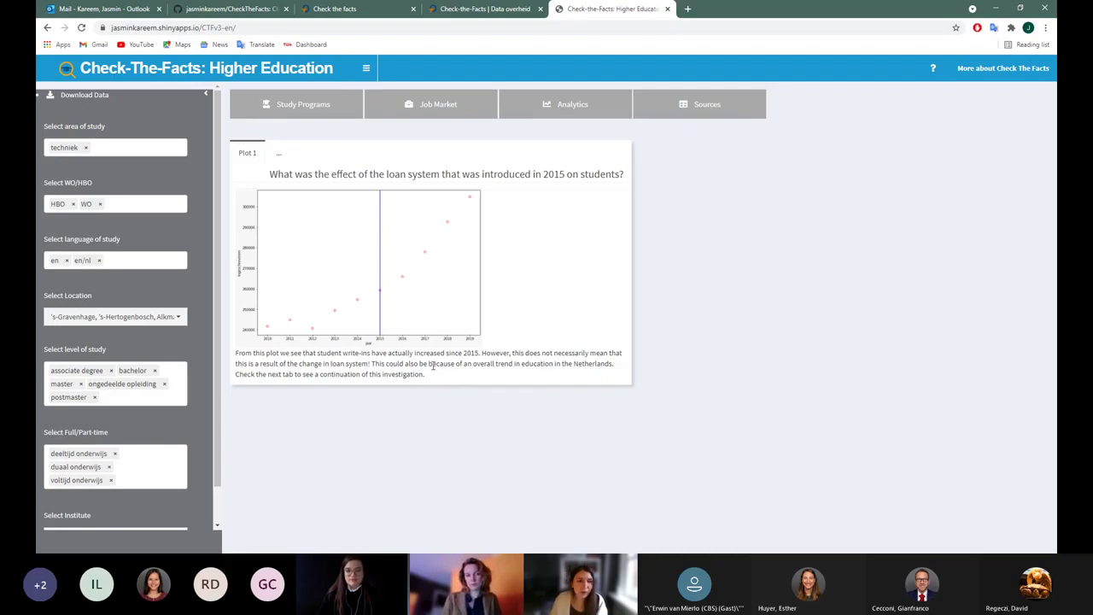
Leave the loan-system continuation for Plot 1, showing student write-ins rising after 2015
click(278, 159)
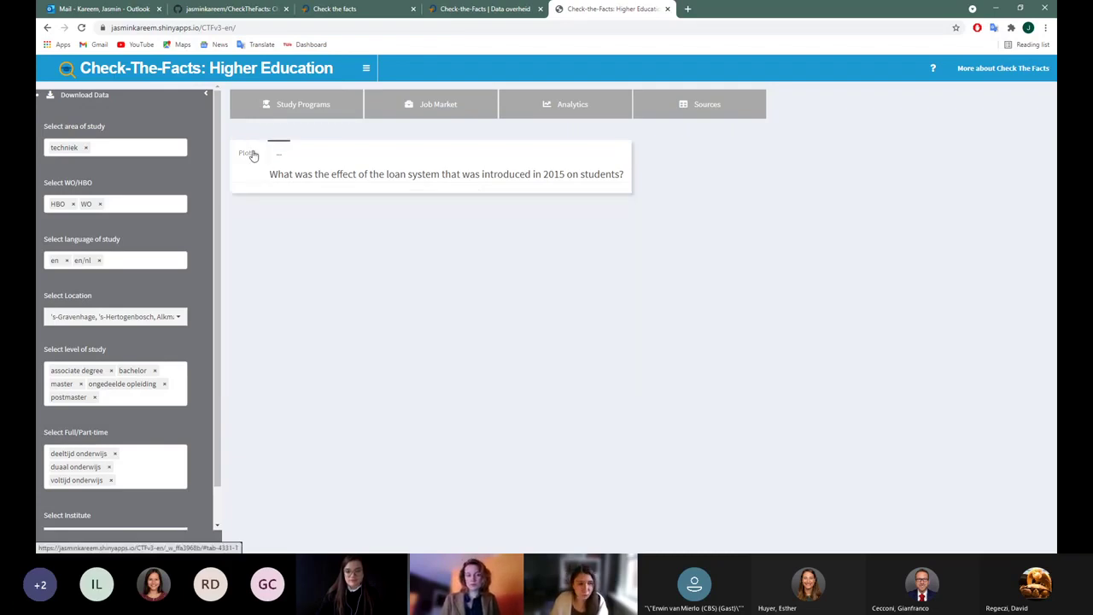
click(248, 155)
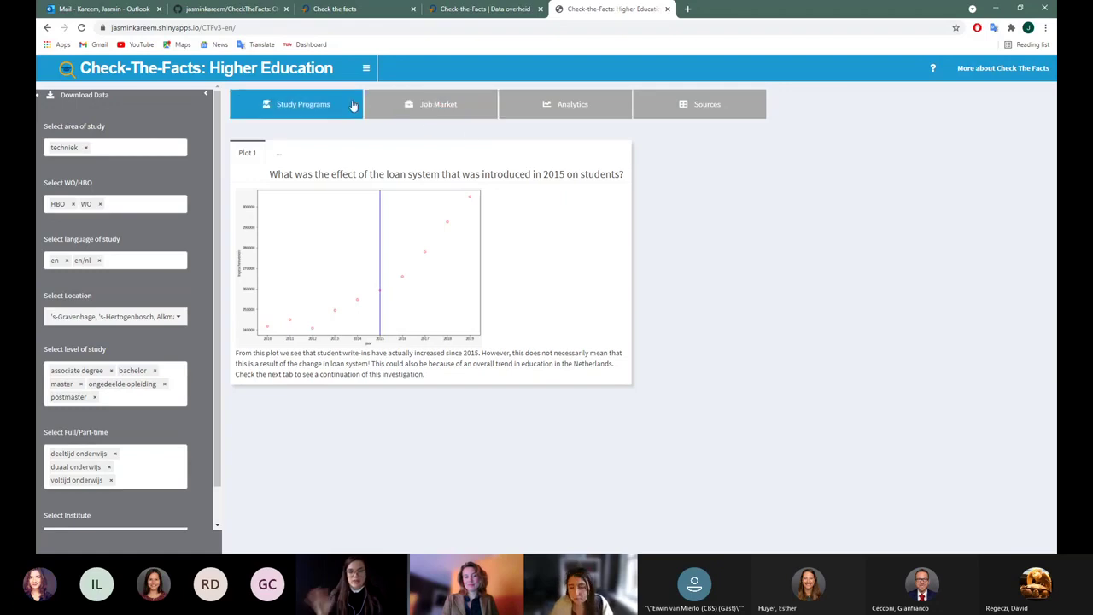
click(303, 104)
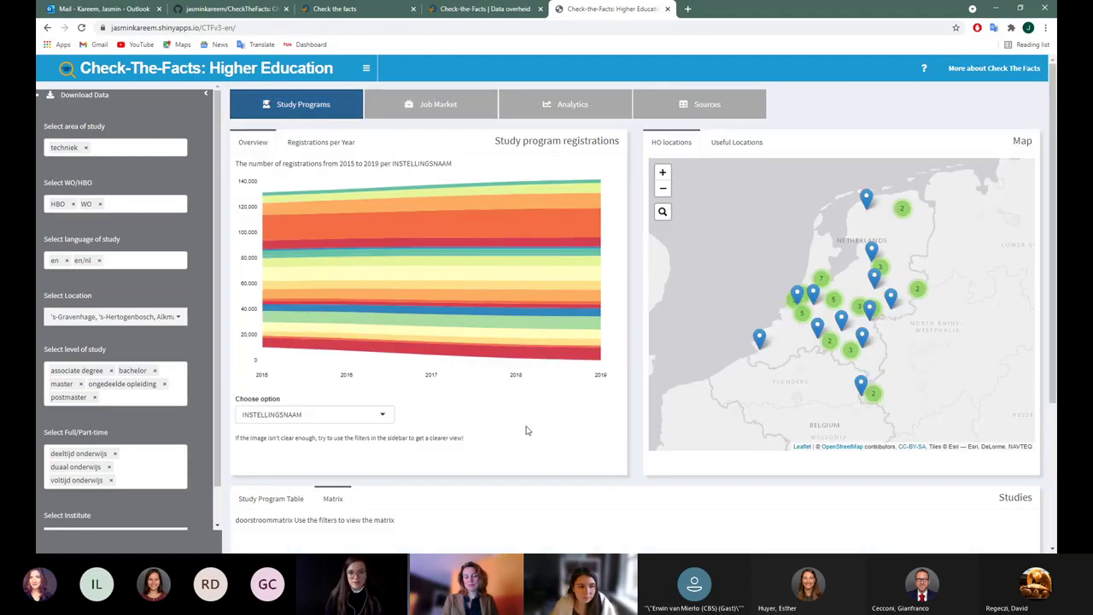
scroll(502, 433, down, 3)
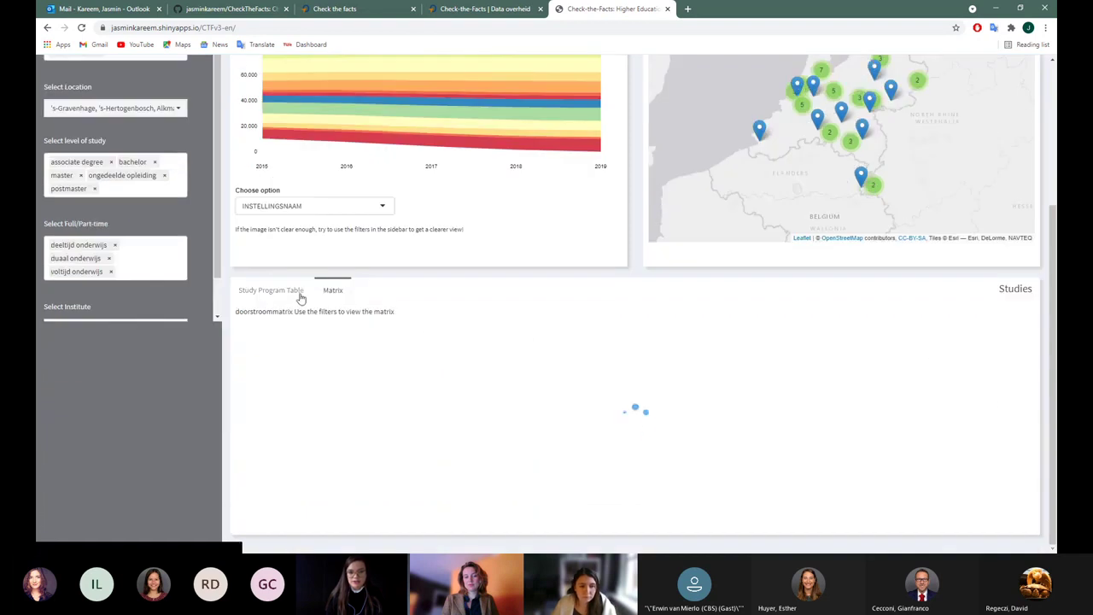
scroll(442, 293, up, 3)
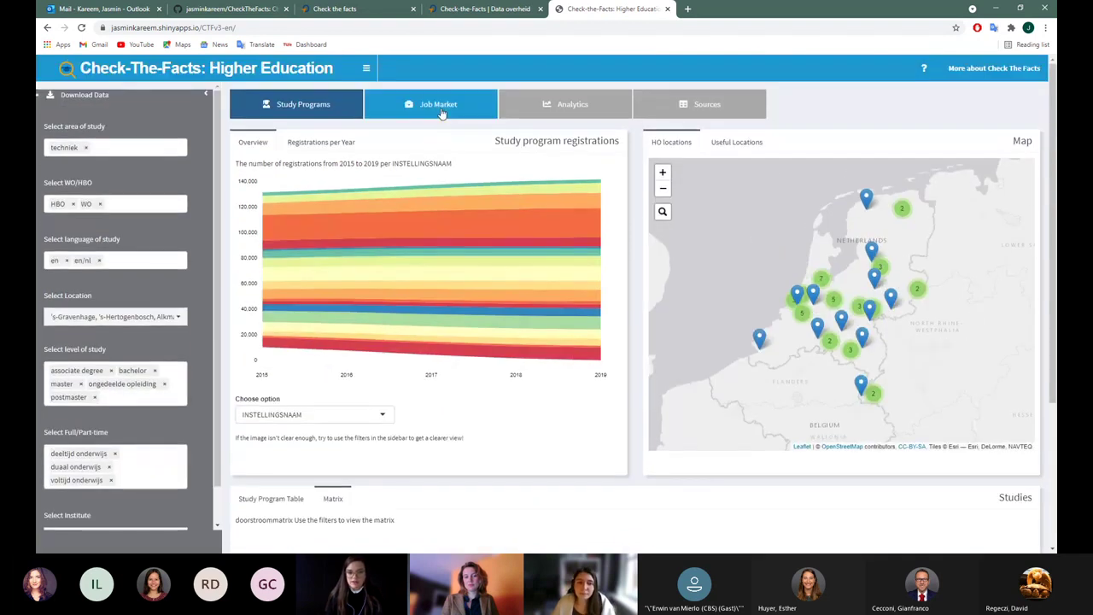
mouse_move(516, 357)
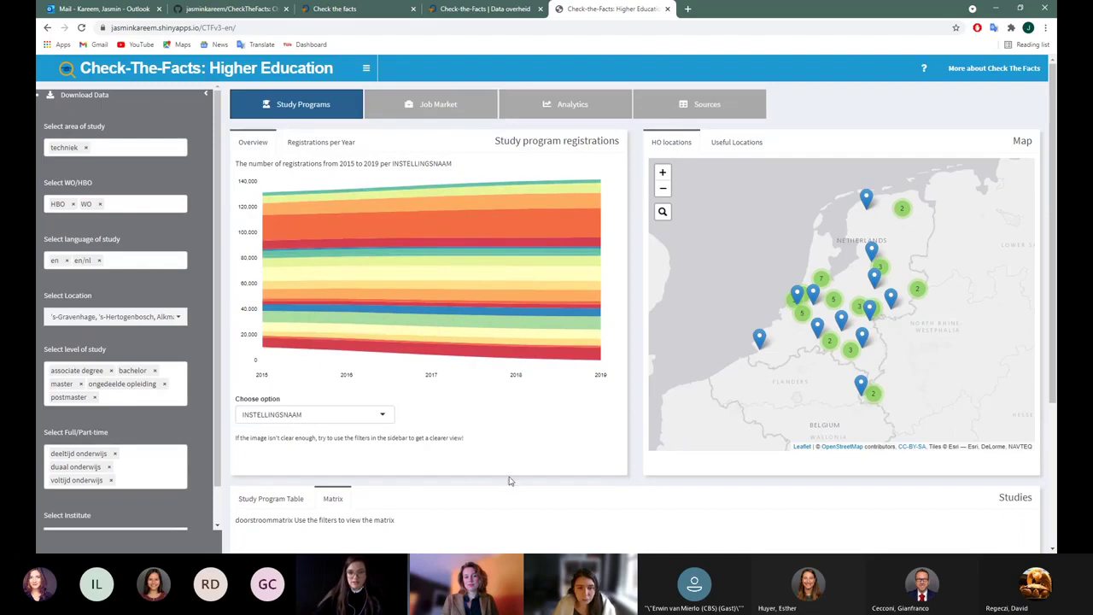
Show the 2018 Job Market alumni-per-Studierichting chart, revisiting Study Programs, and expand its breakdown choices
click(432, 104)
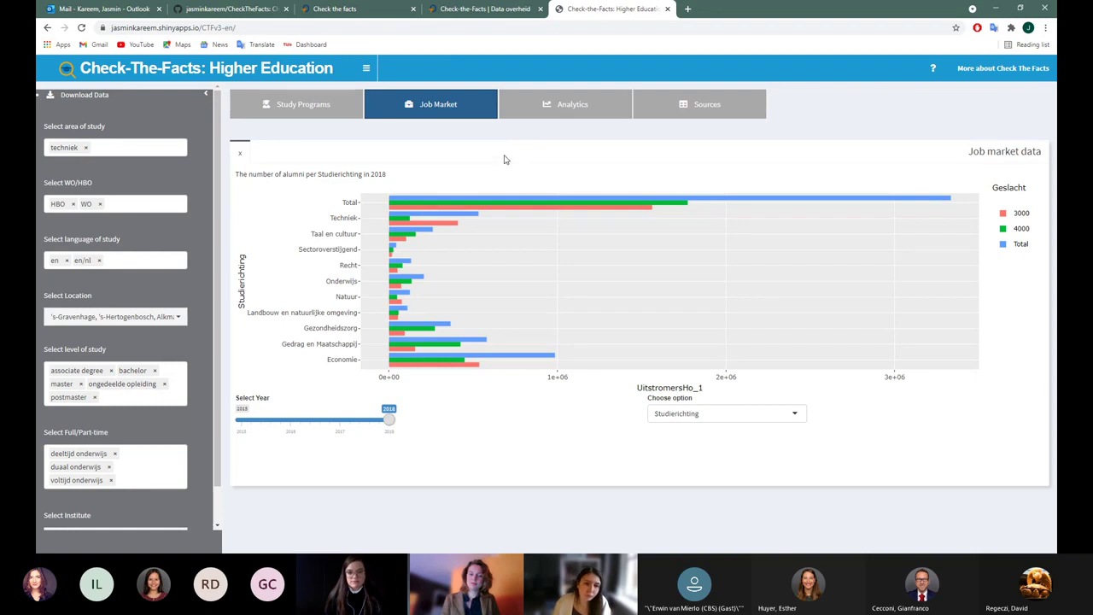
click(504, 159)
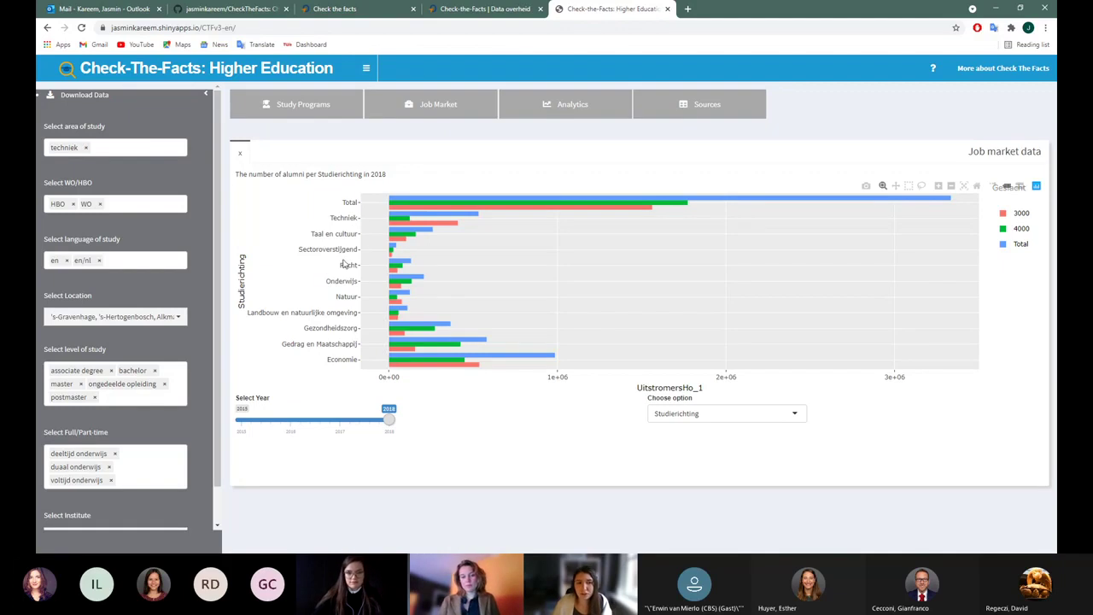
click(300, 104)
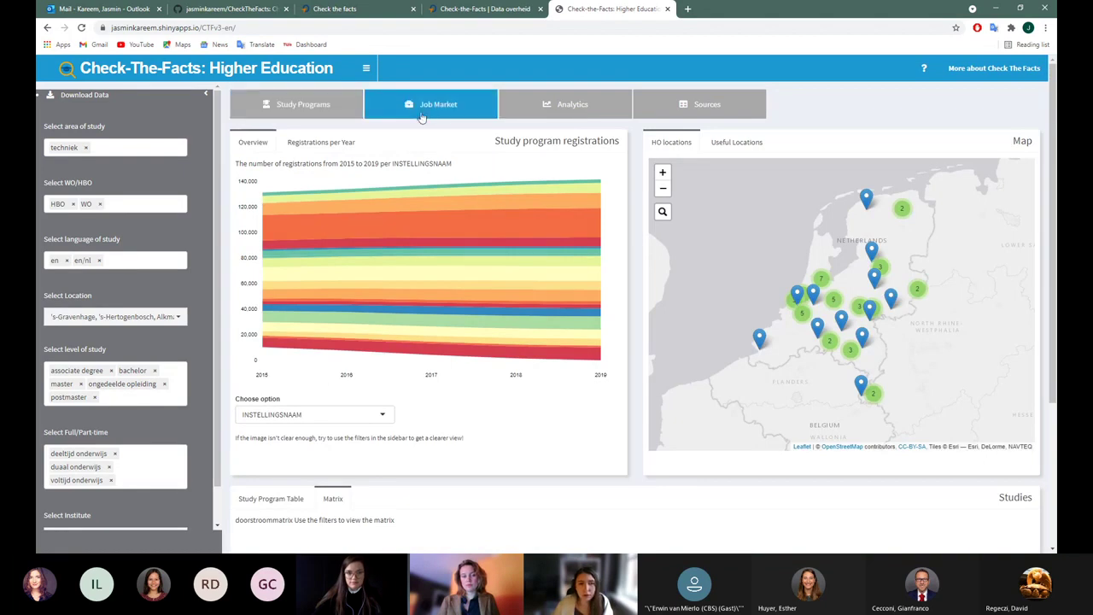
click(420, 113)
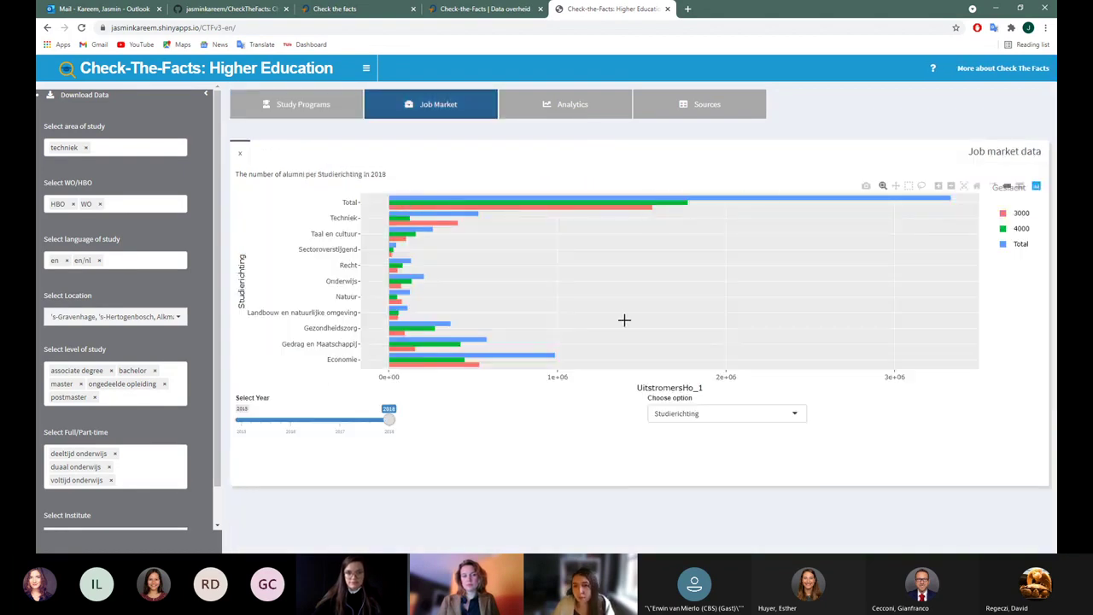
click(717, 413)
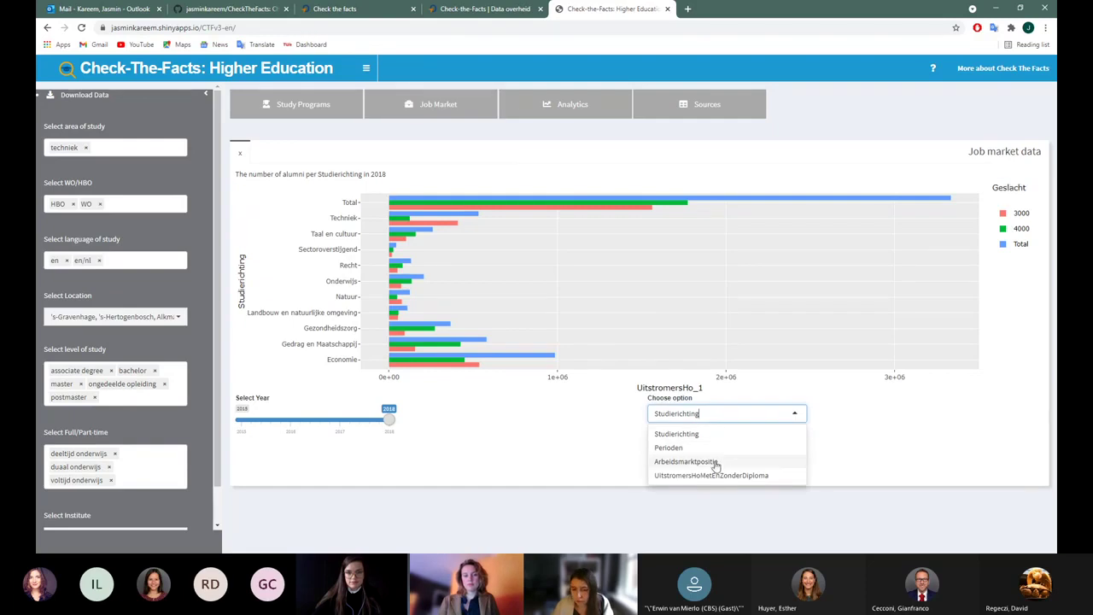
Keep Studierichting as the alumni breakdown, where Economie leads with about 1,000,000
click(675, 433)
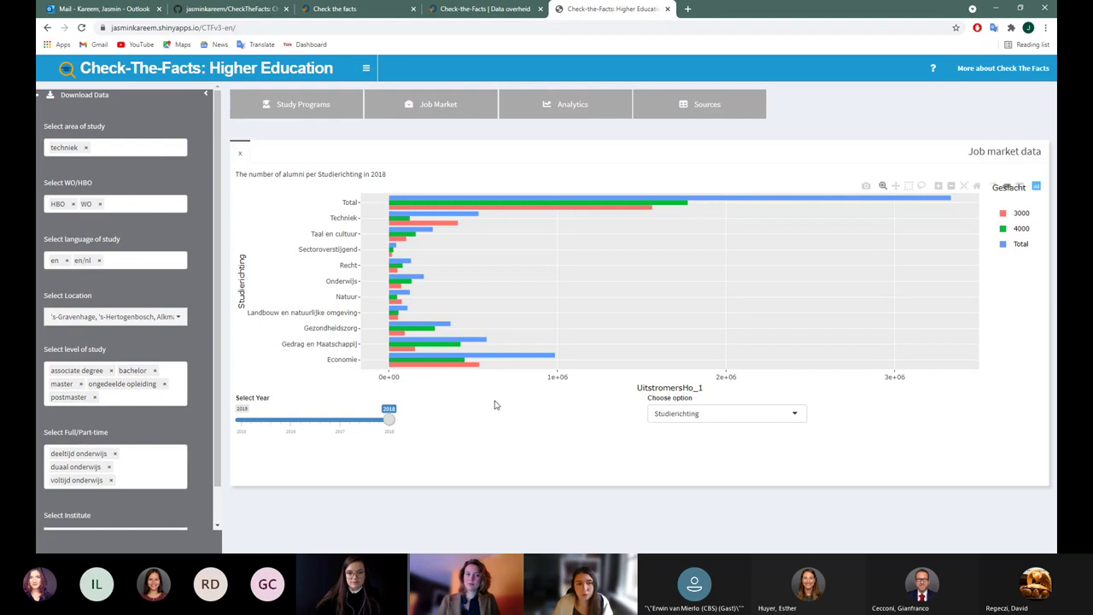
click(321, 116)
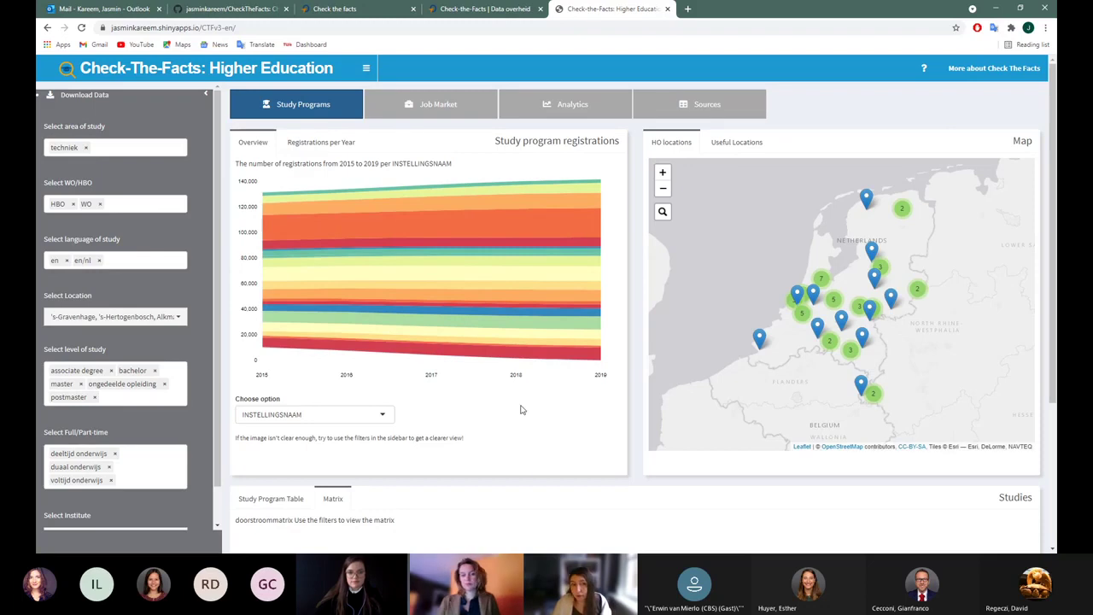
click(450, 115)
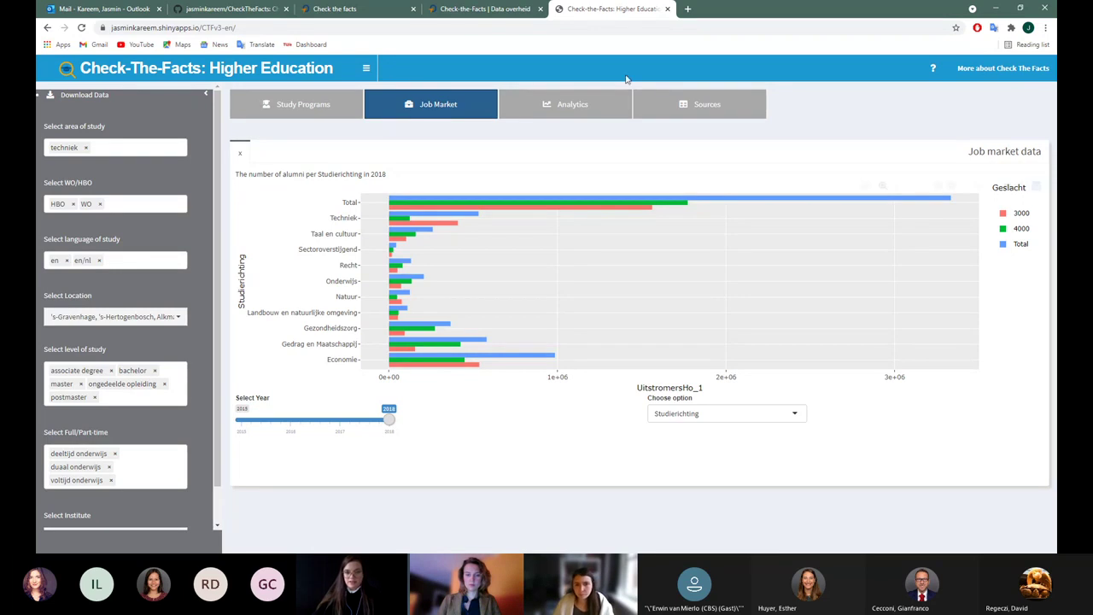
Review the data sources list, then return to the techniek-filtered registrations overview and HO map
click(675, 103)
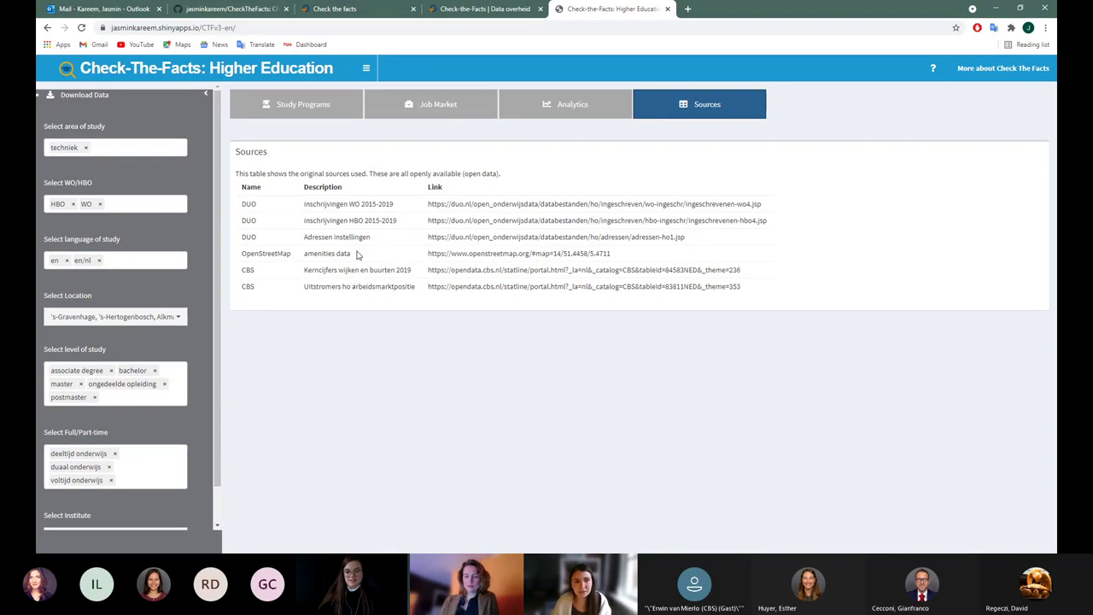
click(431, 354)
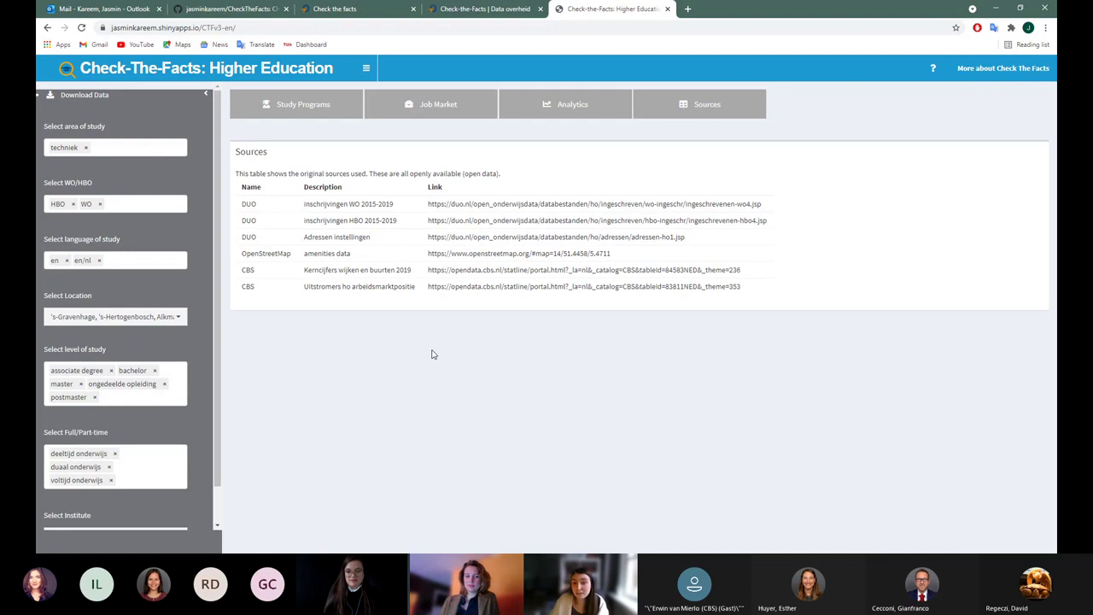
click(322, 120)
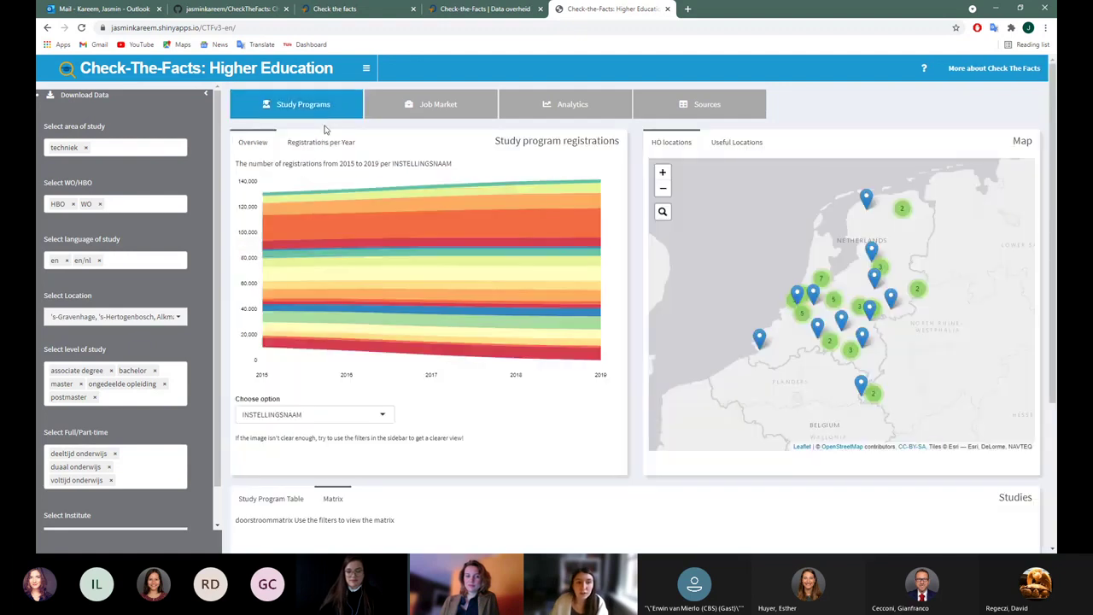
Scroll through the CheckTheFacts GitHub repository, then go back to the dashboard tab
click(245, 10)
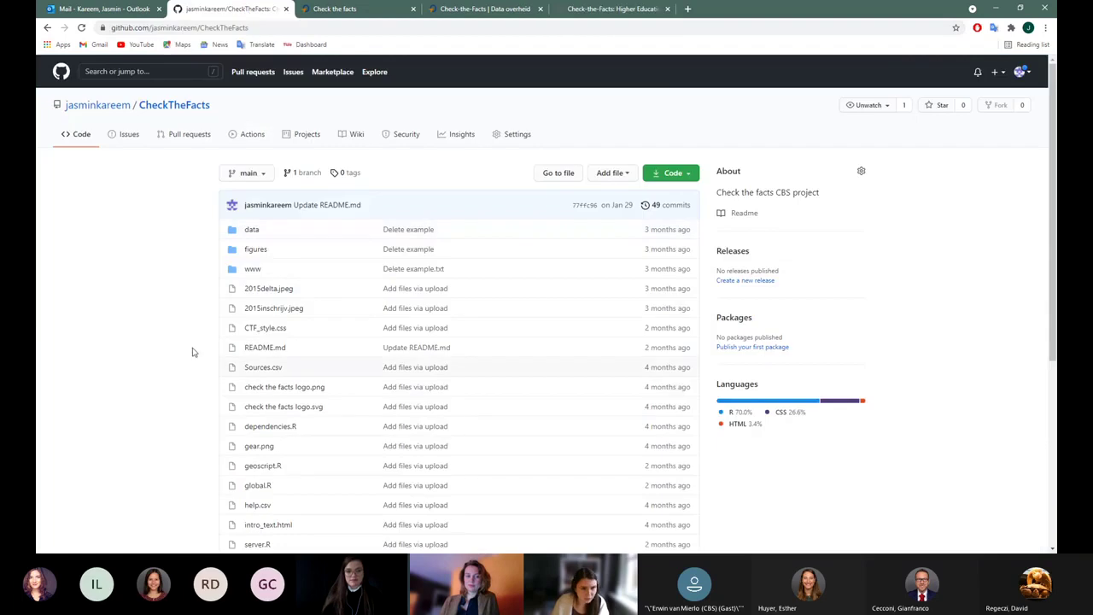
scroll(207, 319, down, 3)
scroll(208, 319, up, 3)
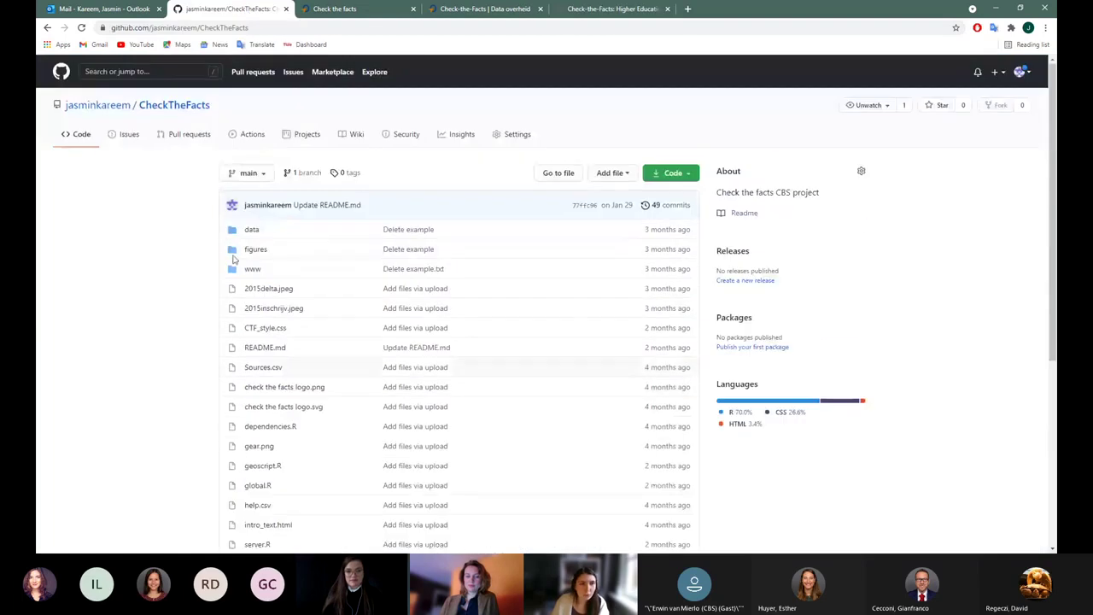
click(577, 10)
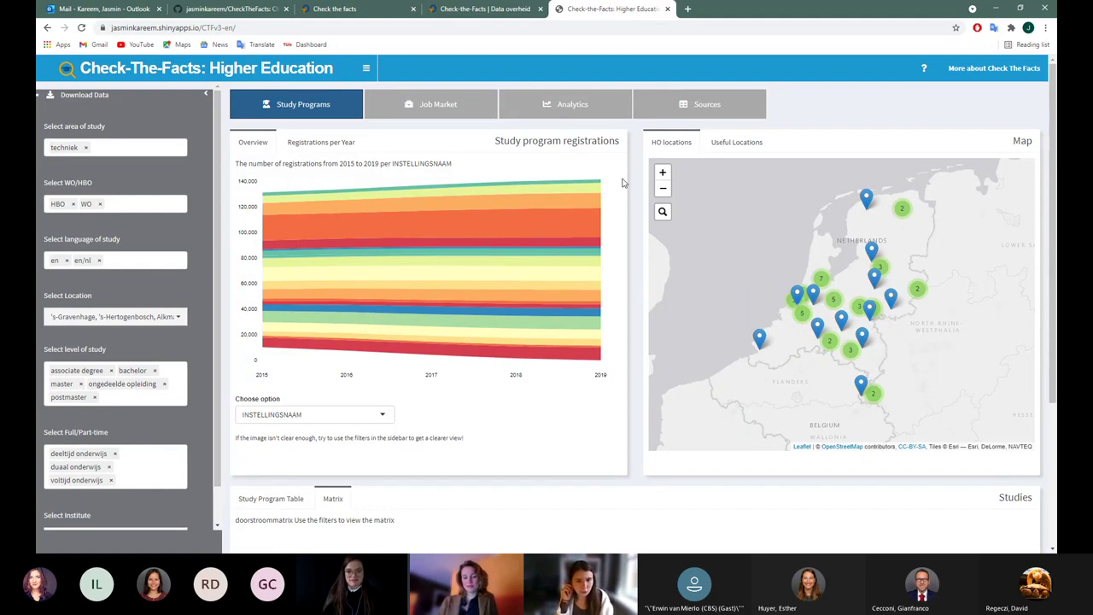
Browse the data.overheid.nl Check-the-Facts listing with its description and four linked datasets
click(476, 11)
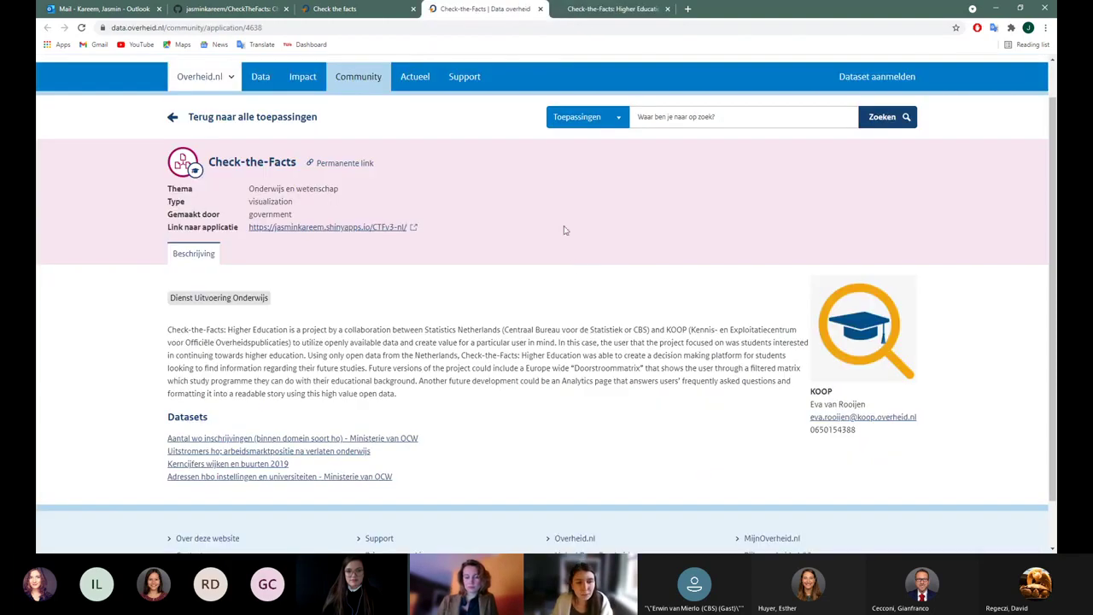
scroll(546, 305, up, 1)
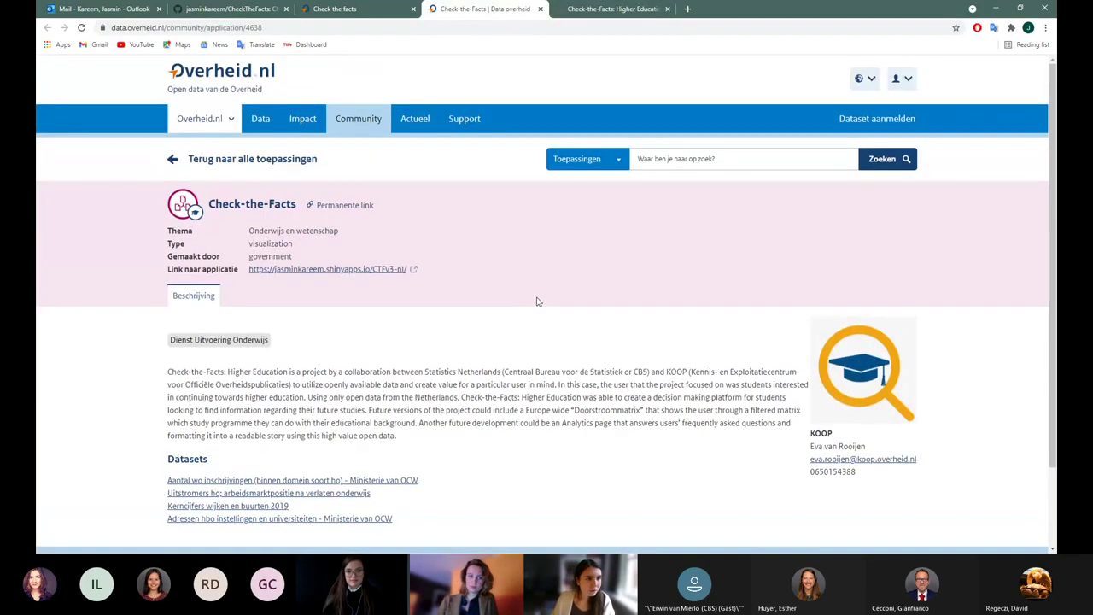
scroll(551, 325, down, 1)
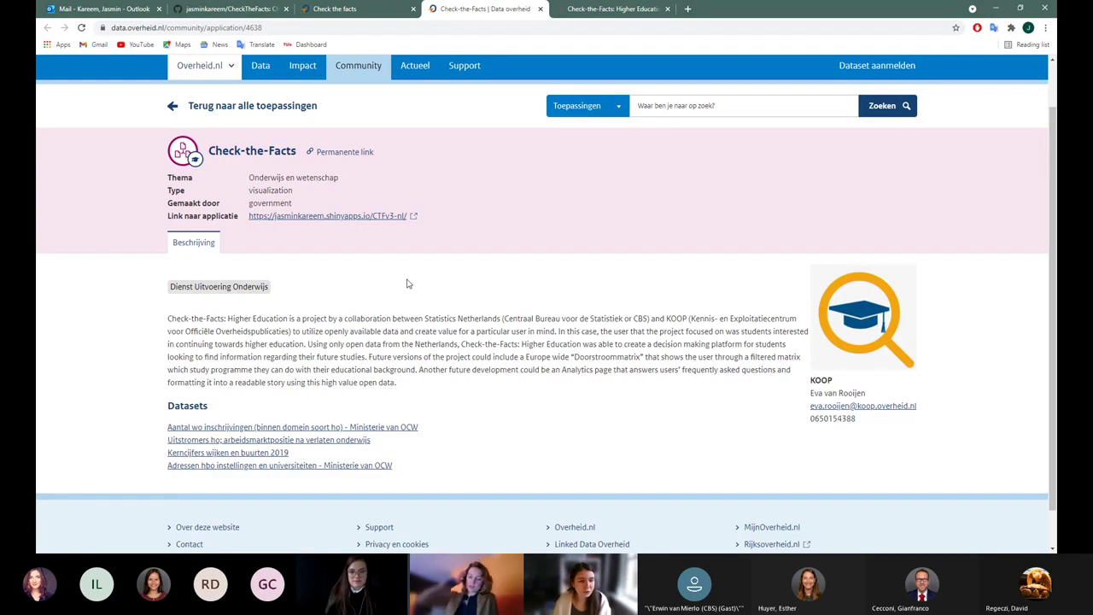
Scroll the datacommunities.nl 'Check the facts' thread down to its latest update and comment box
click(335, 9)
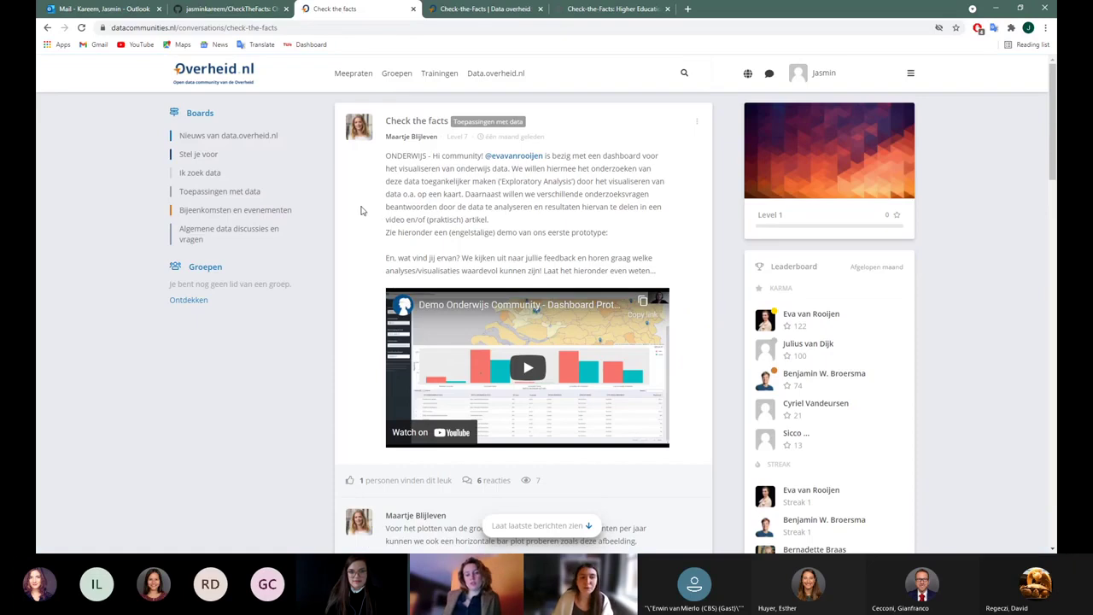
scroll(347, 214, down, 15)
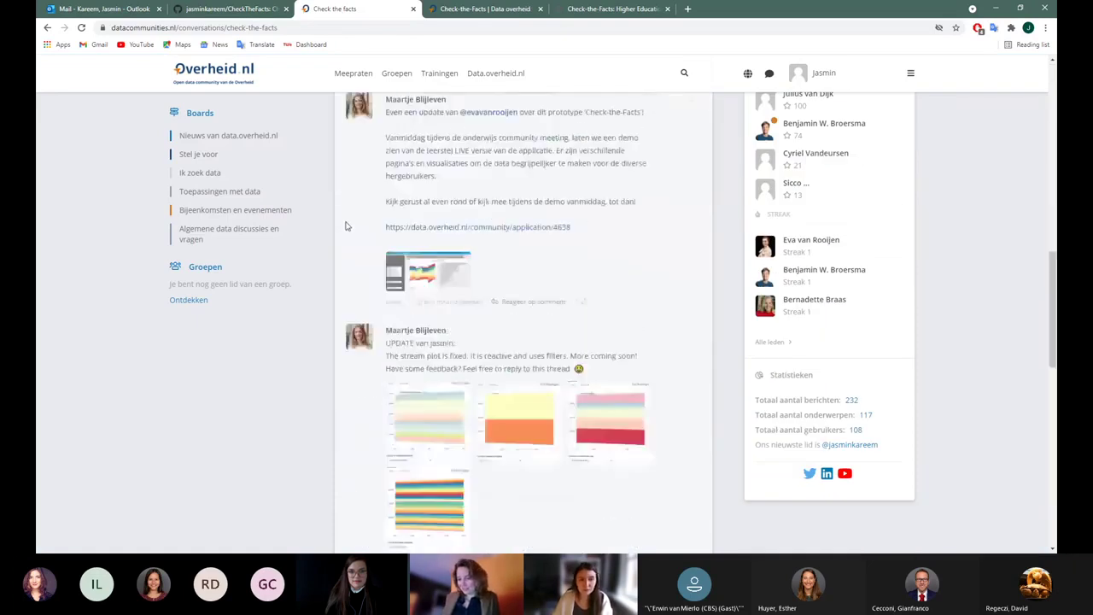
scroll(339, 223, down, 5)
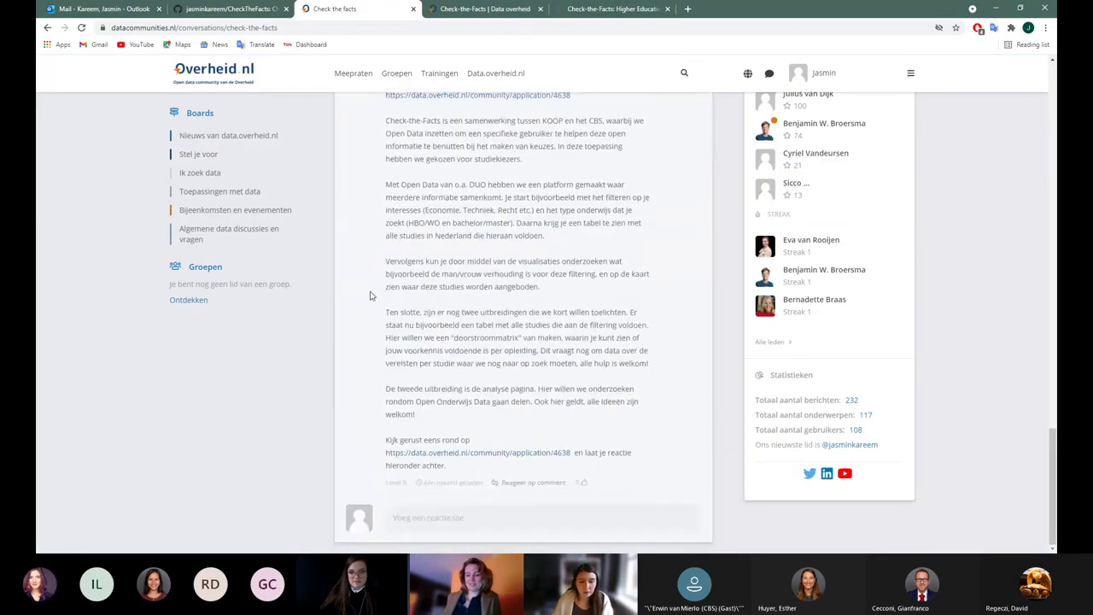
scroll(371, 292, up, 3)
scroll(370, 291, down, 2)
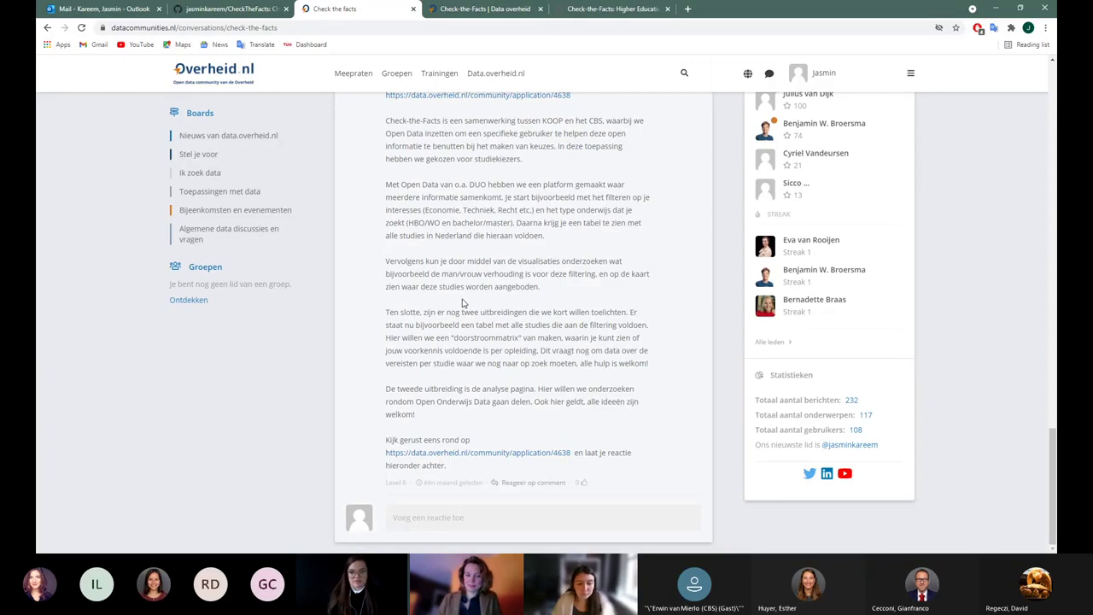
Switch from the forum thread to the 'Check-the-Facts: Higher Education' browser tab
click(624, 11)
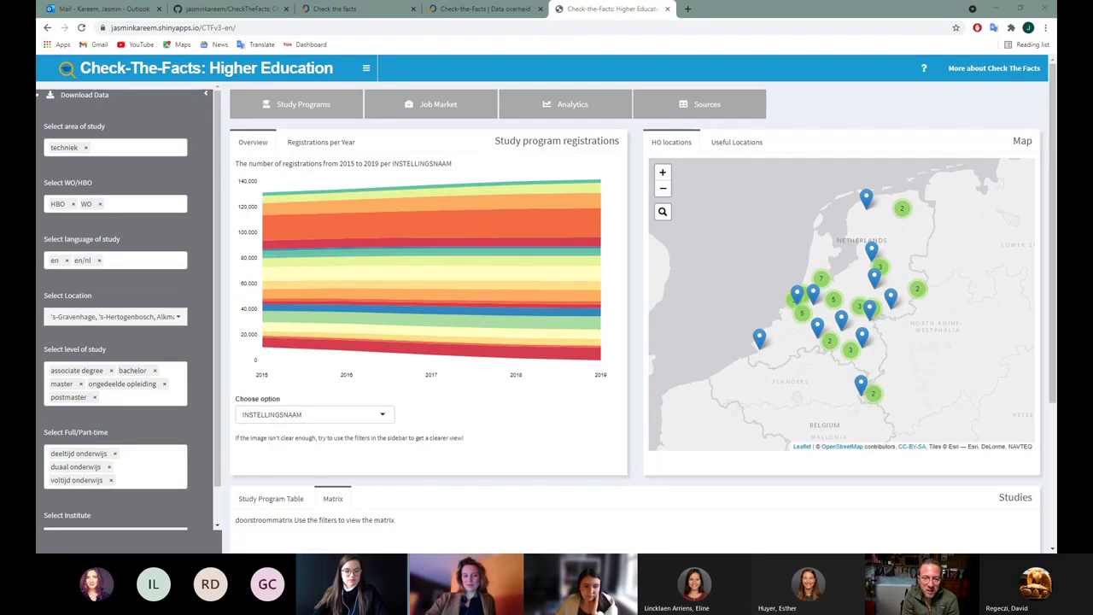
Bring up 2015–2019 registrations per institution and the HO locations map under Study Programs
click(313, 536)
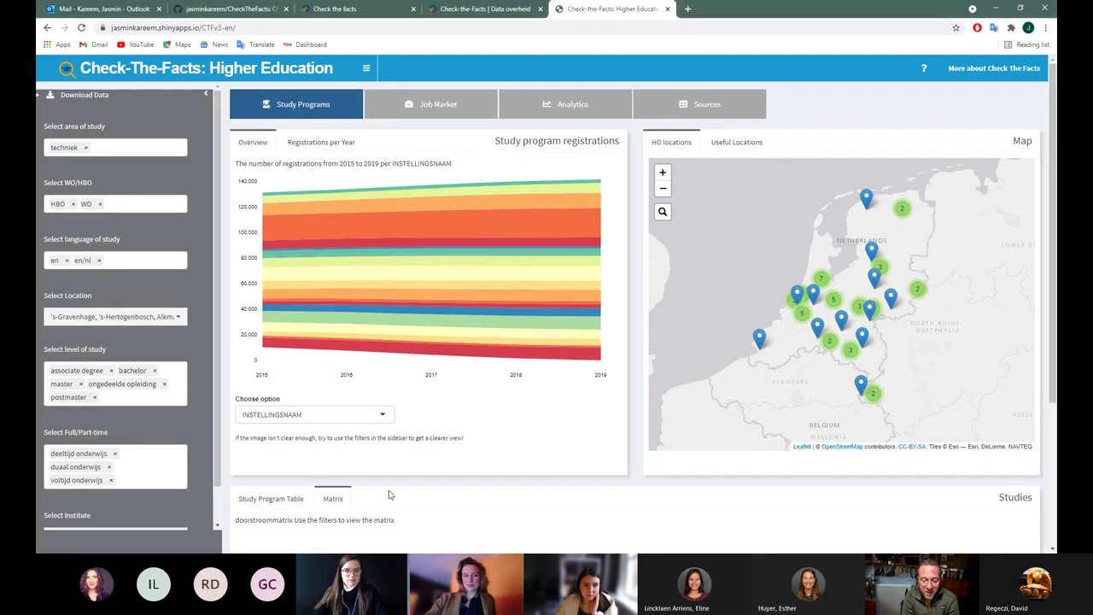